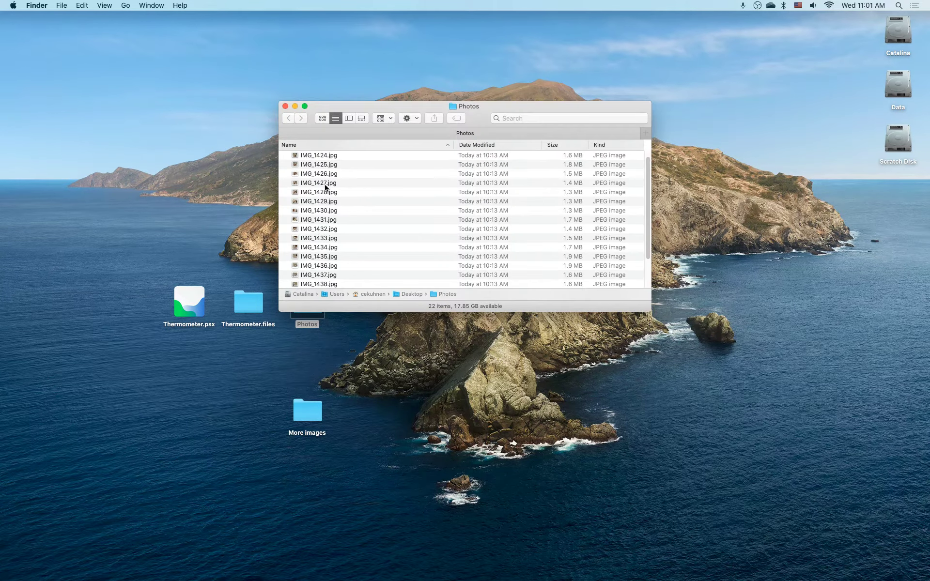
Preview the thermometer photos in the Photos folder, starting at IMG_1424.jpg and continuing to IMG_1428.jpg
{"action": "left_click", "coordinate": [297, 156]}
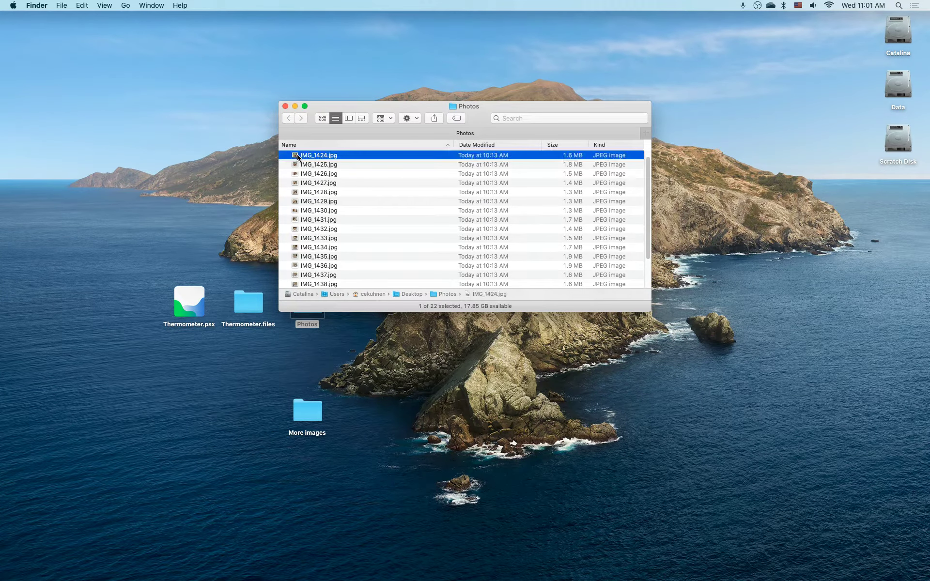
{"action": "key", "text": "space"}
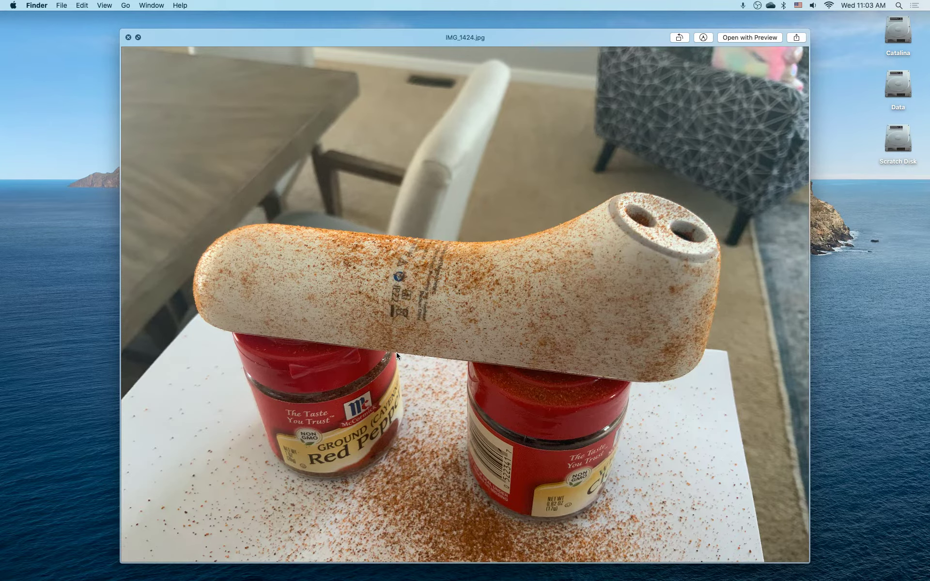
{"action": "key", "text": "Up"}
{"action": "key", "text": "space"}
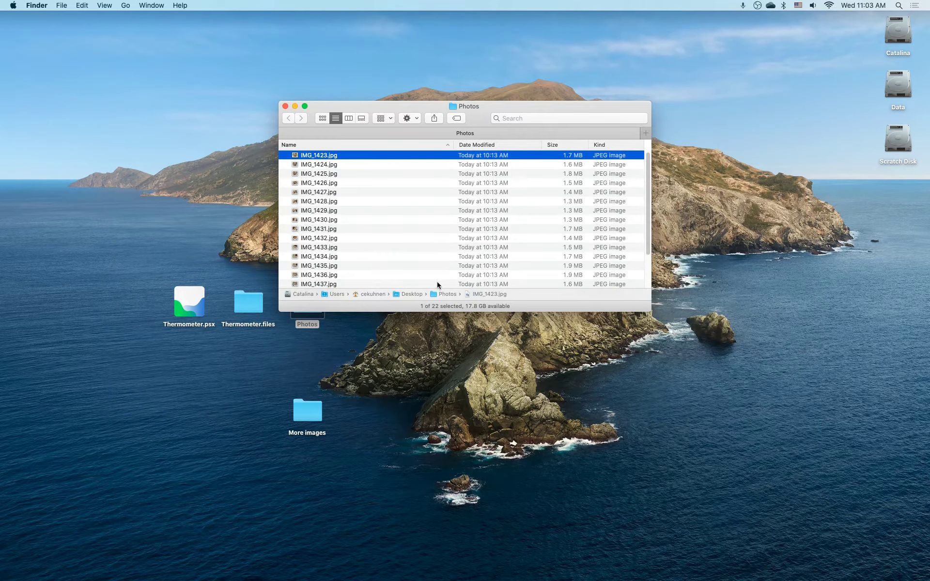
{"action": "key", "text": "Down"}
{"action": "key", "text": "space"}
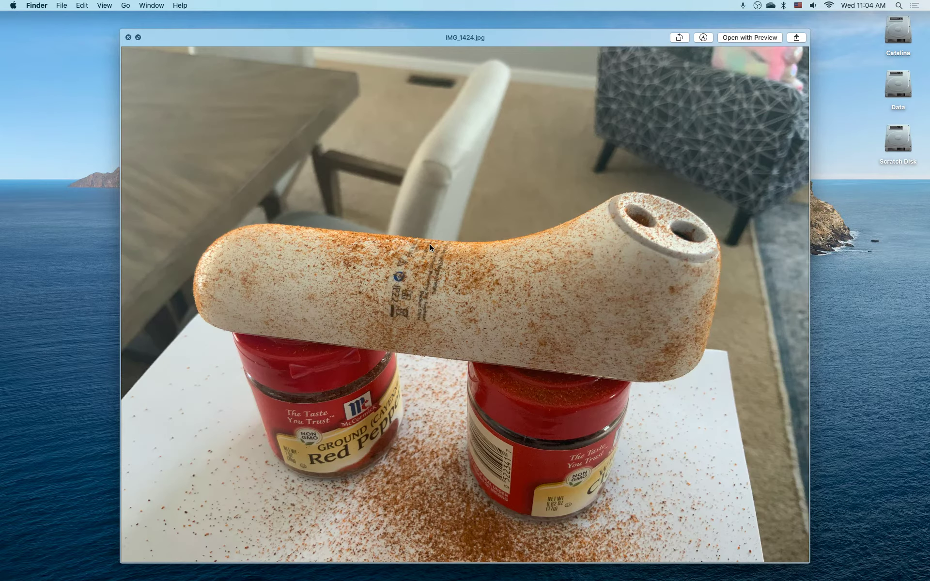
{"action": "key", "text": "Down"}
{"action": "key", "text": "Down"}
{"action": "key", "text": "Down"}
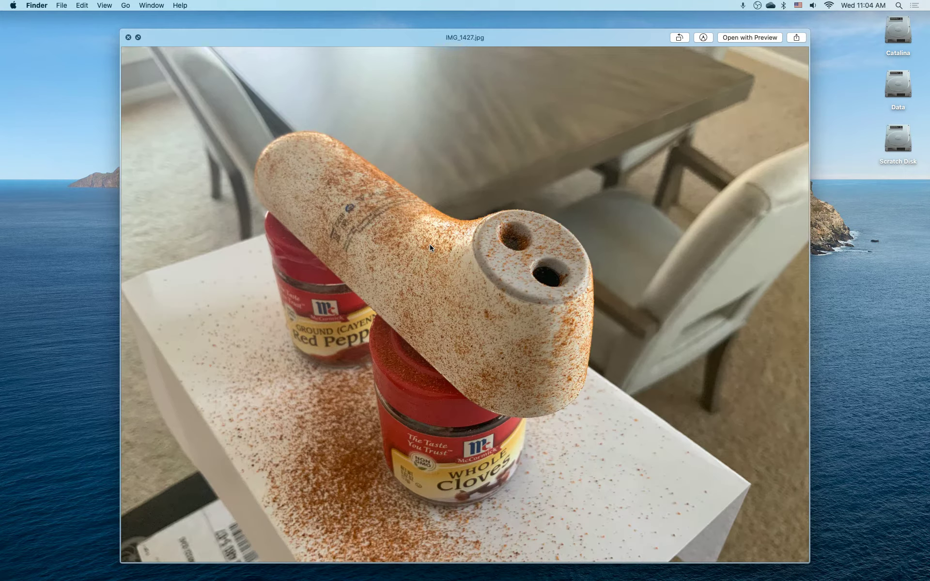
{"action": "key", "text": "Down"}
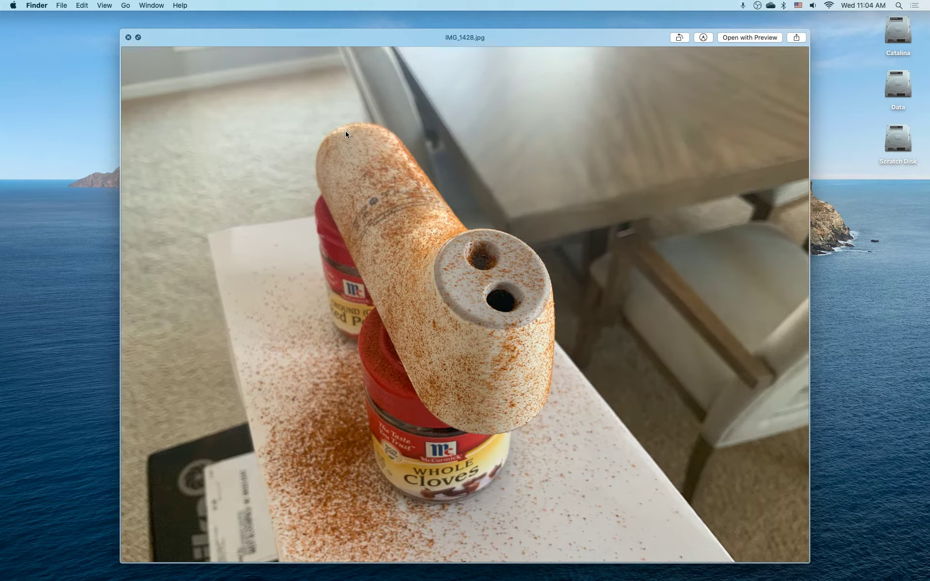
Look through the rest of the Photos folder's shots around the thermometer up to IMG_1444.jpg, and close the preview
{"action": "key", "text": "Right"}
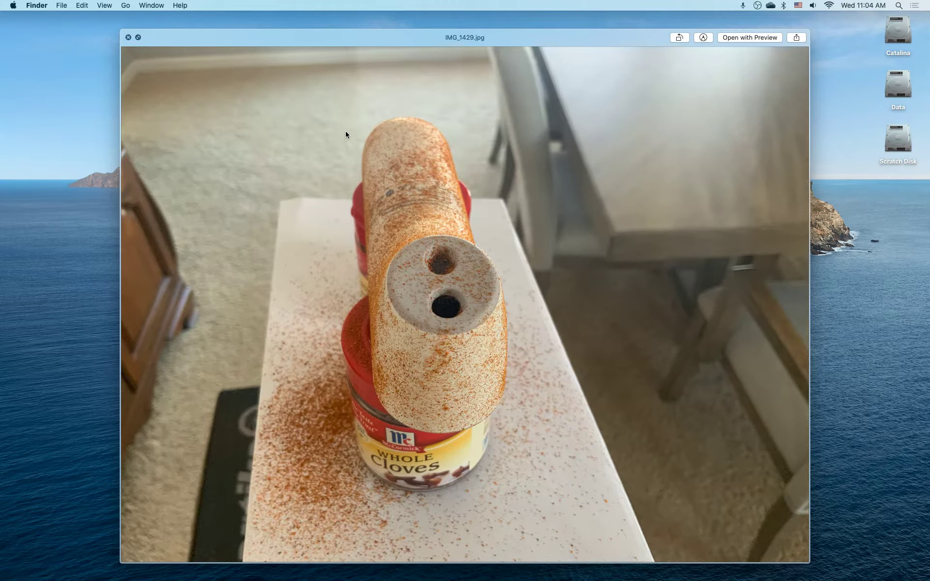
{"action": "key", "text": "Right"}
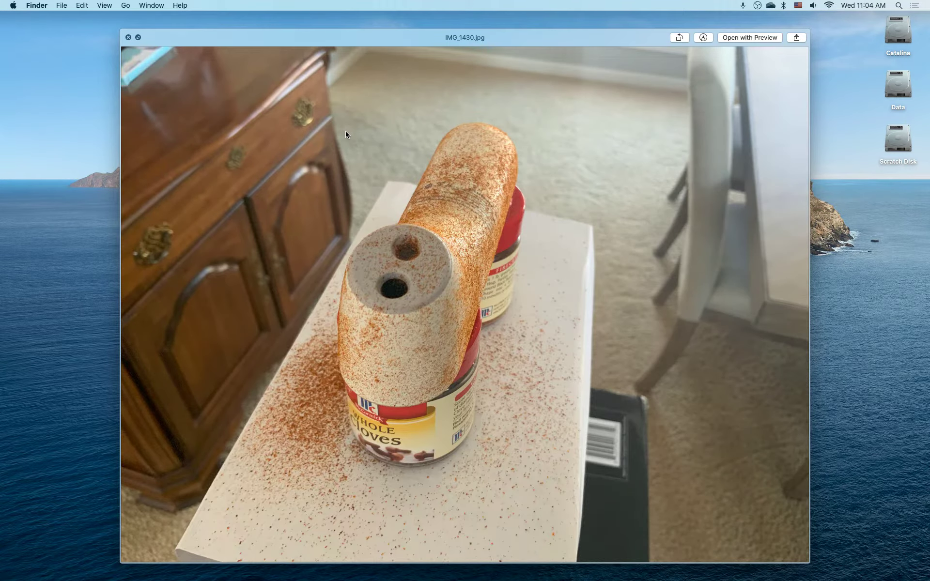
{"action": "key", "text": "Right"}
{"action": "key", "text": "Right"}
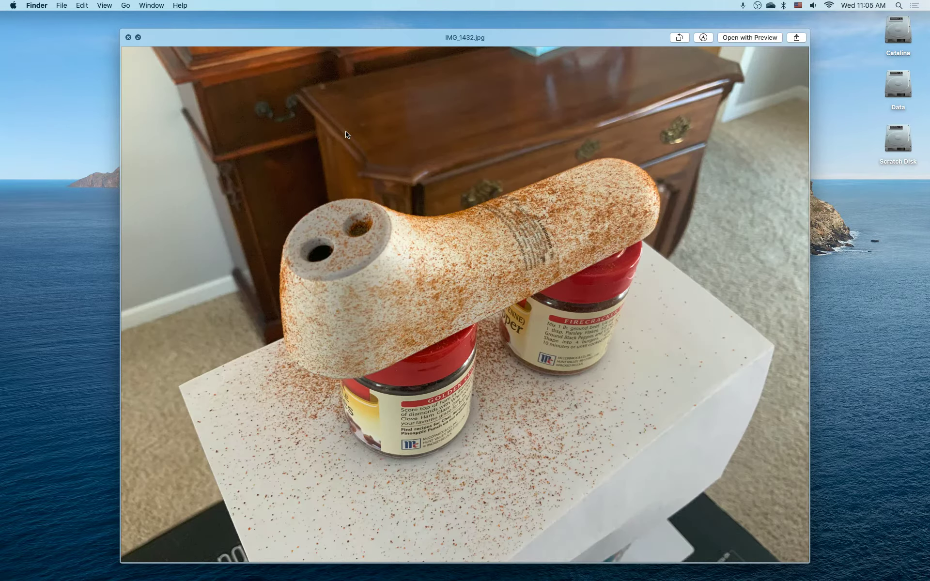
{"action": "key", "text": "Right"}
{"action": "key", "text": "Right"}
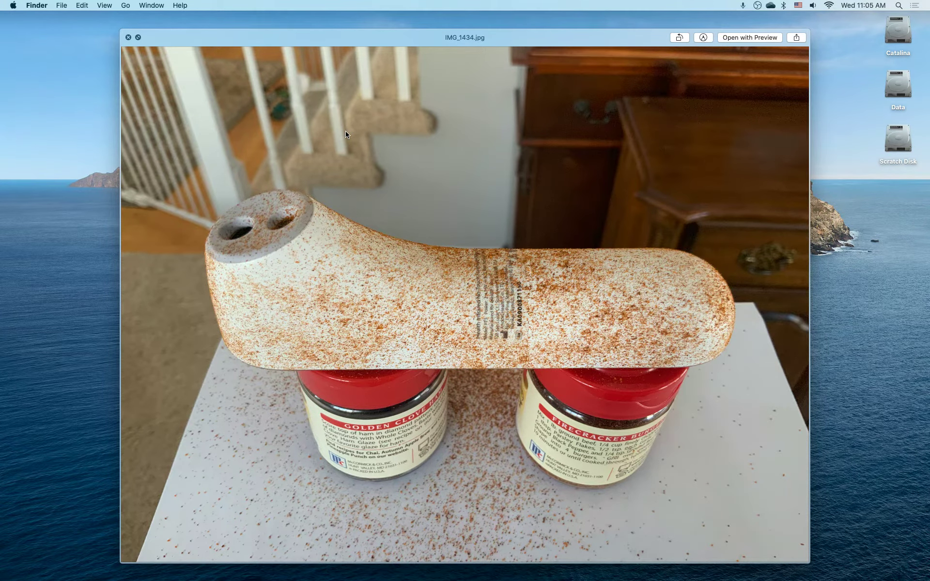
{"action": "key", "text": "Right"}
{"action": "key", "text": "Right"}
{"action": "key", "text": "Right"}
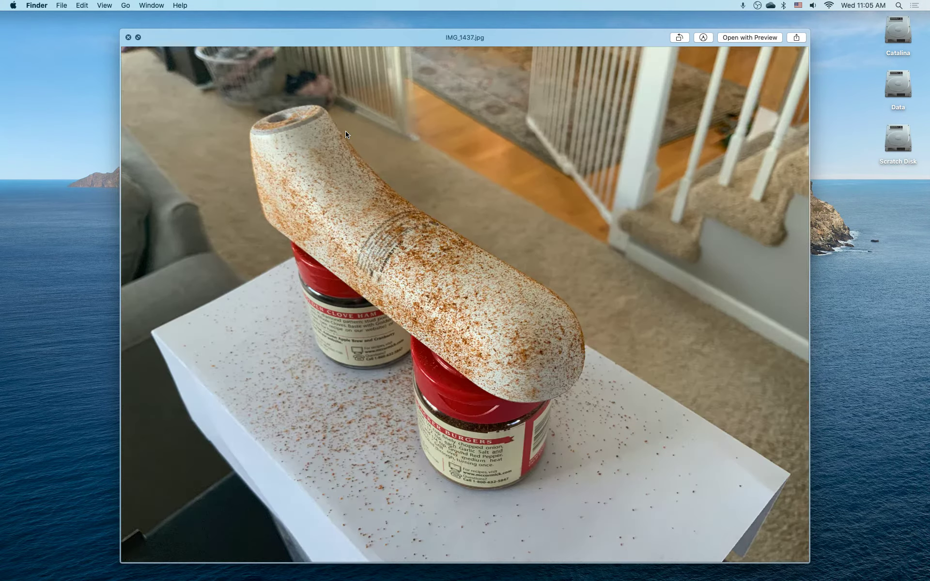
{"action": "key", "text": "Right"}
{"action": "key", "text": "Right"}
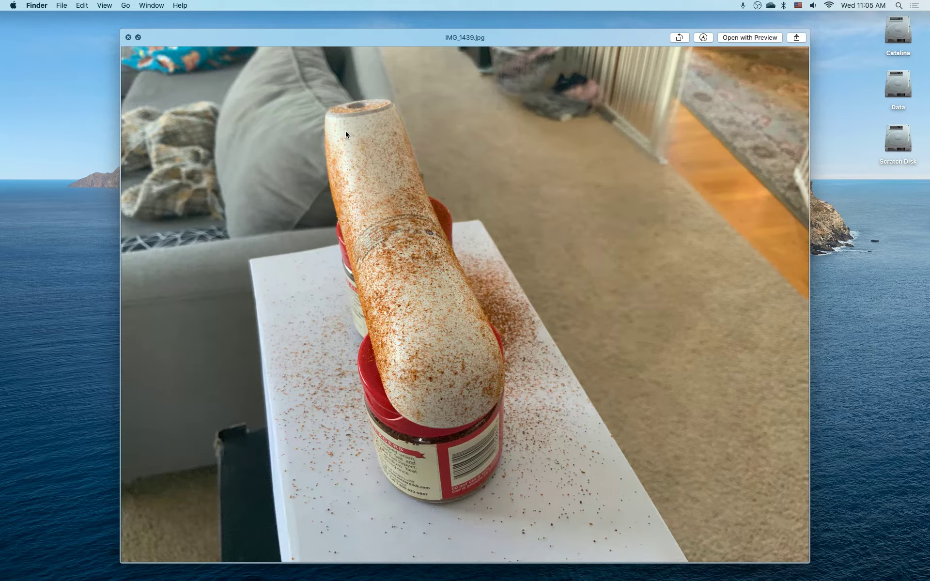
{"action": "key", "text": "Right"}
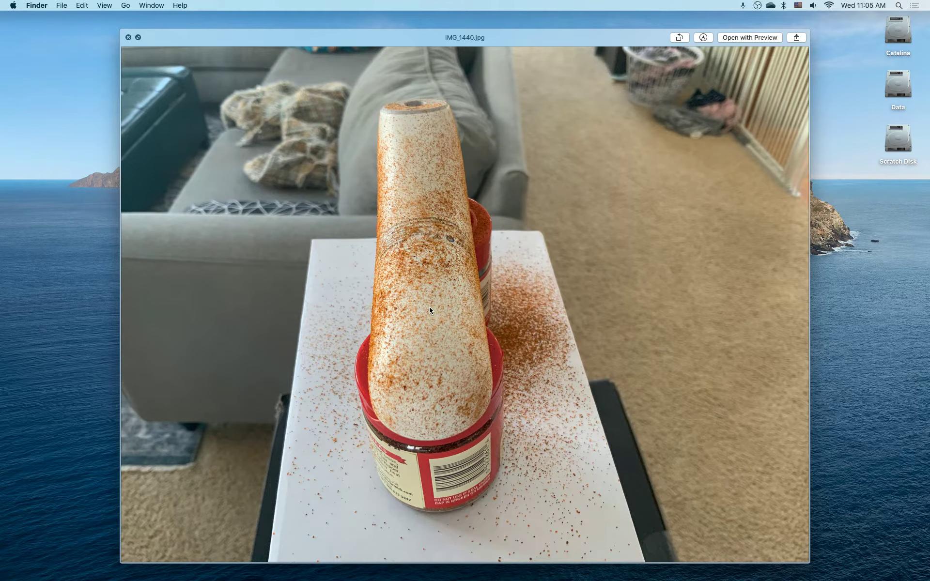
{"action": "key", "text": "Right"}
{"action": "key", "text": "Right"}
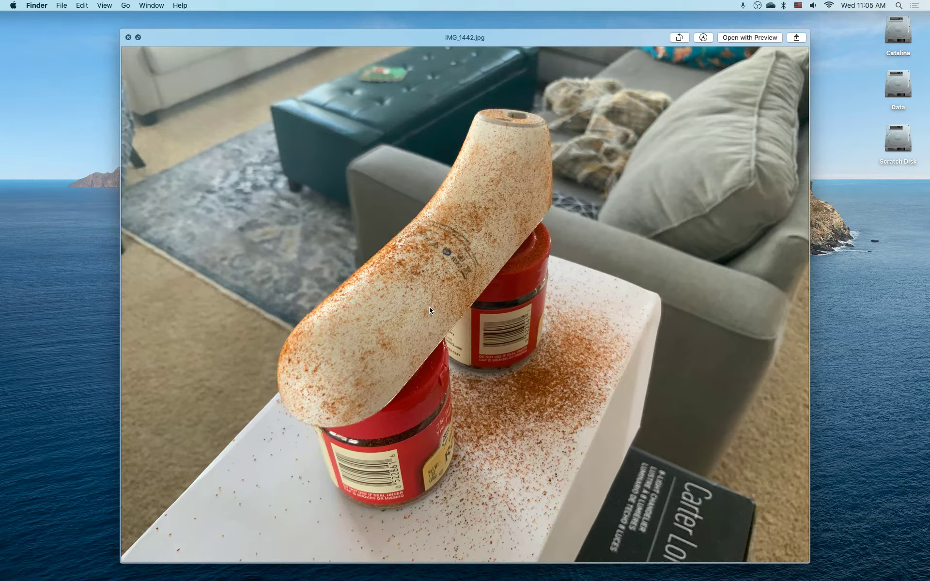
{"action": "key", "text": "Right"}
{"action": "key", "text": "Right"}
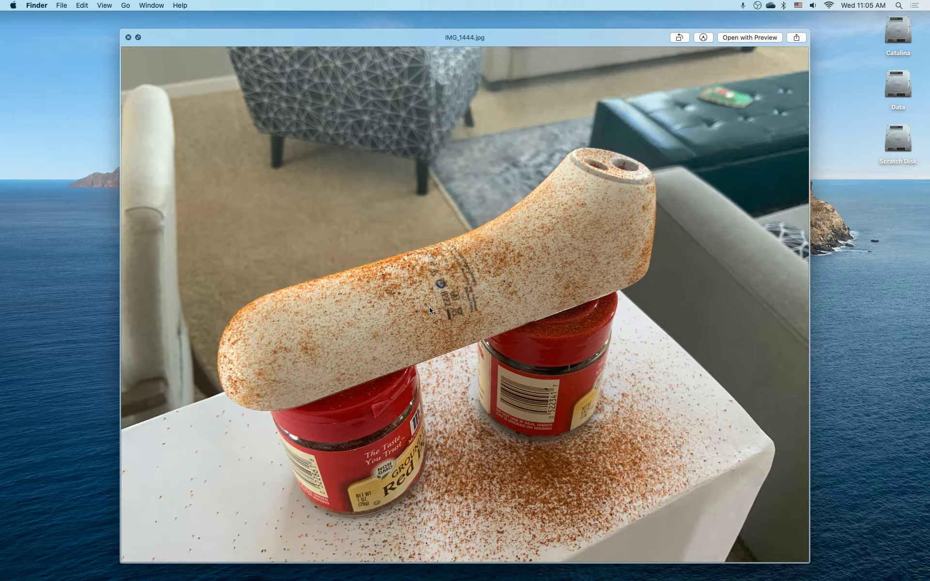
{"action": "key", "text": "space"}
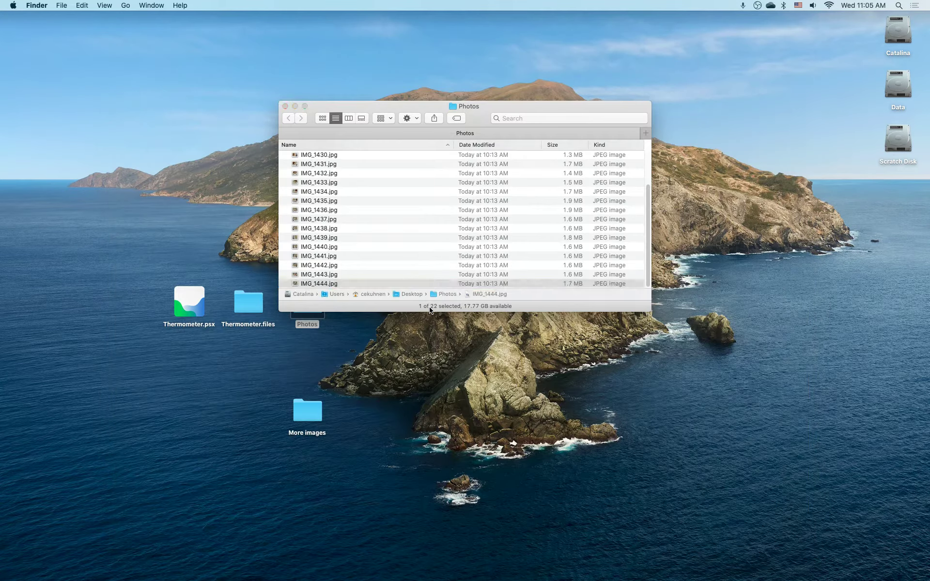
Open the 360 Pass folder under More images > Thermometer and preview its first photo
{"action": "double_click", "coordinate": [308, 412]}
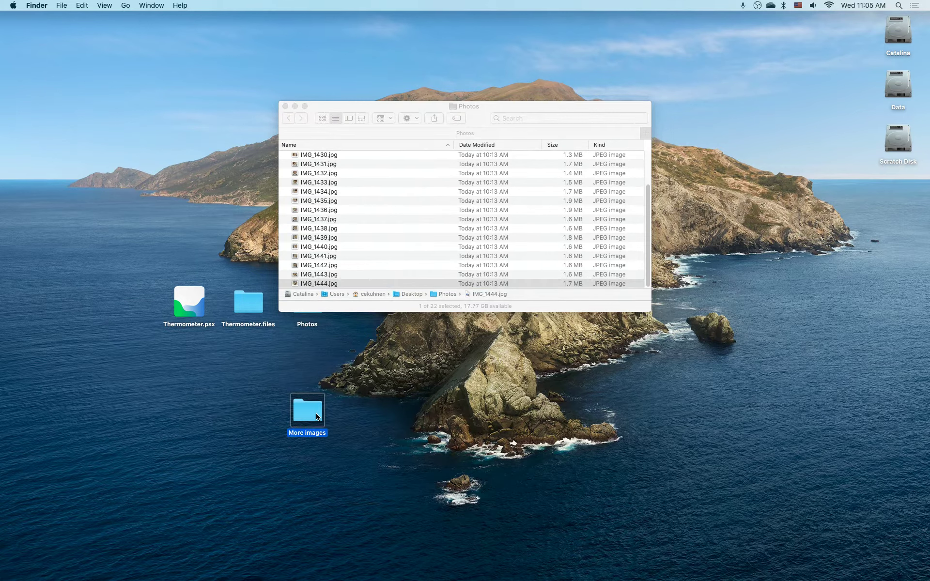
{"action": "double_click", "coordinate": [338, 167]}
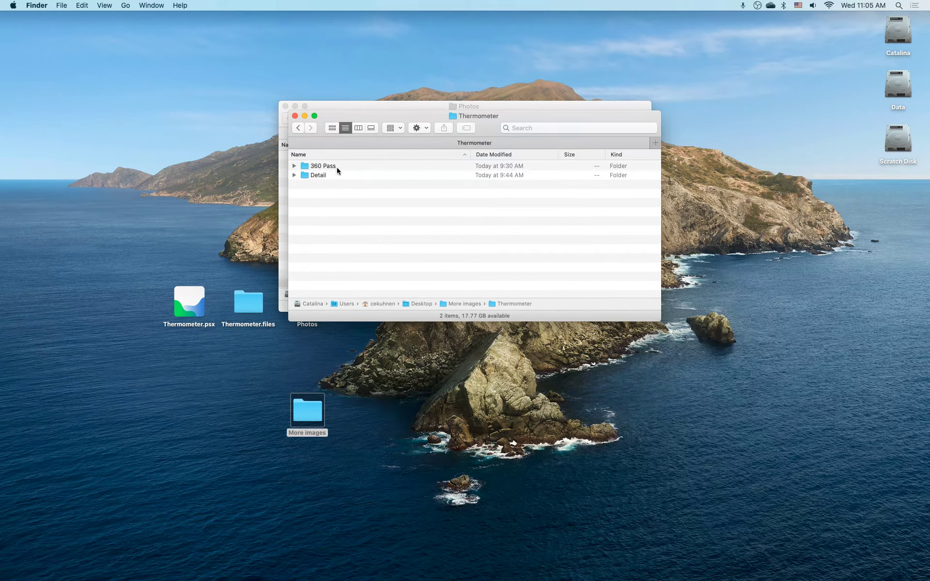
{"action": "double_click", "coordinate": [334, 167]}
{"action": "left_click", "coordinate": [326, 167]}
{"action": "key", "text": "space"}
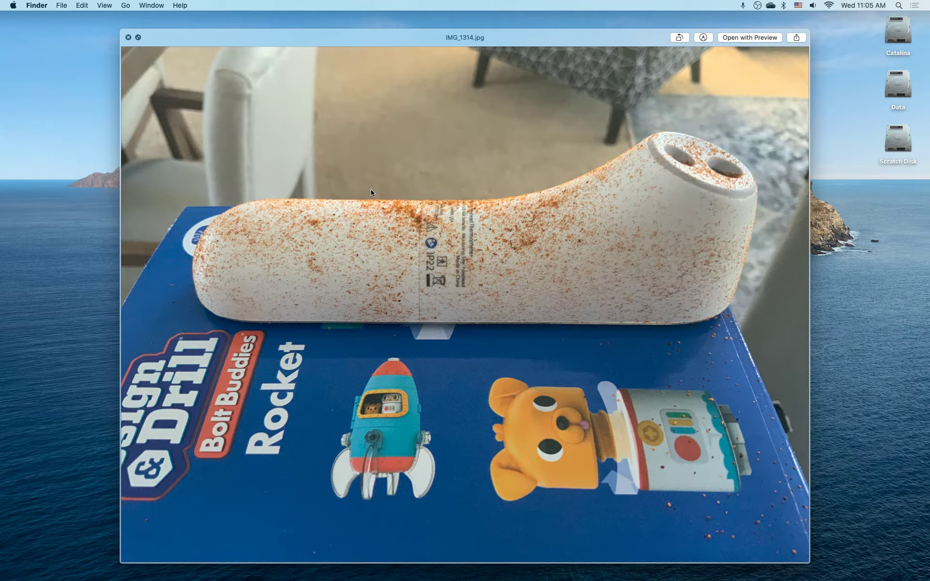
Compare the early 360 Pass photos back and forth between IMG_1314.jpg and IMG_1321.jpg
{"action": "key", "text": "Down"}
{"action": "key", "text": "Down"}
{"action": "key", "text": "Down"}
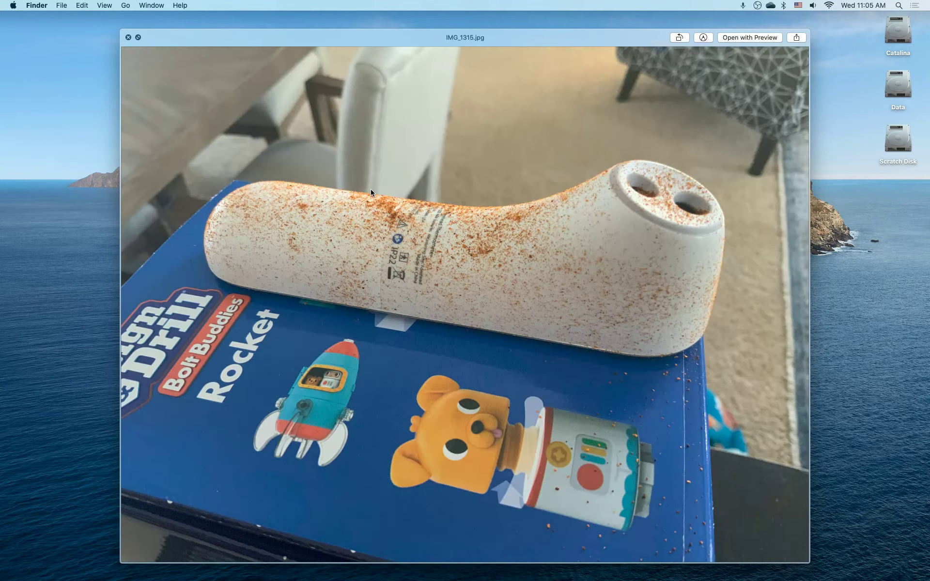
{"action": "key", "text": "Down"}
{"action": "key", "text": "Down"}
{"action": "key", "text": "Down"}
{"action": "key", "text": "Down"}
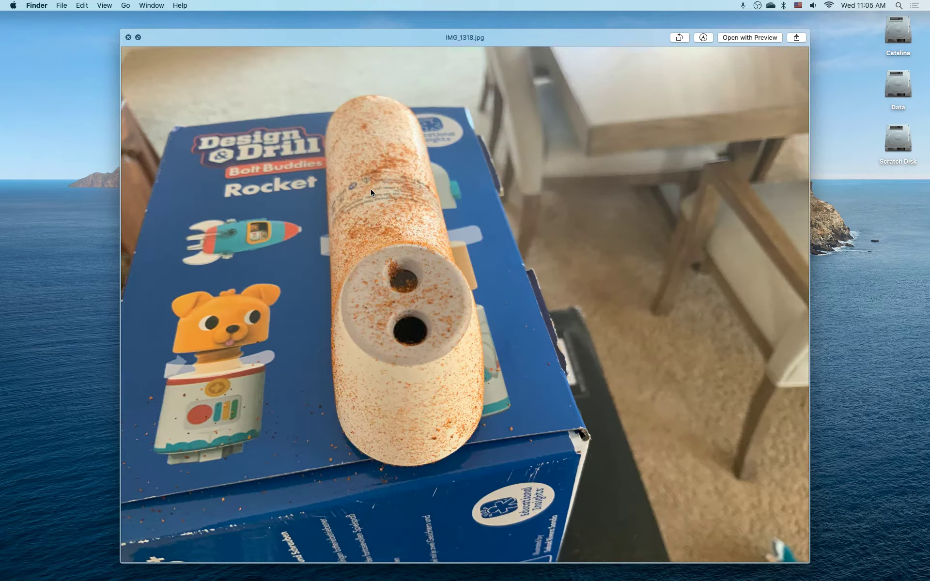
{"action": "key", "text": "Up"}
{"action": "key", "text": "Up"}
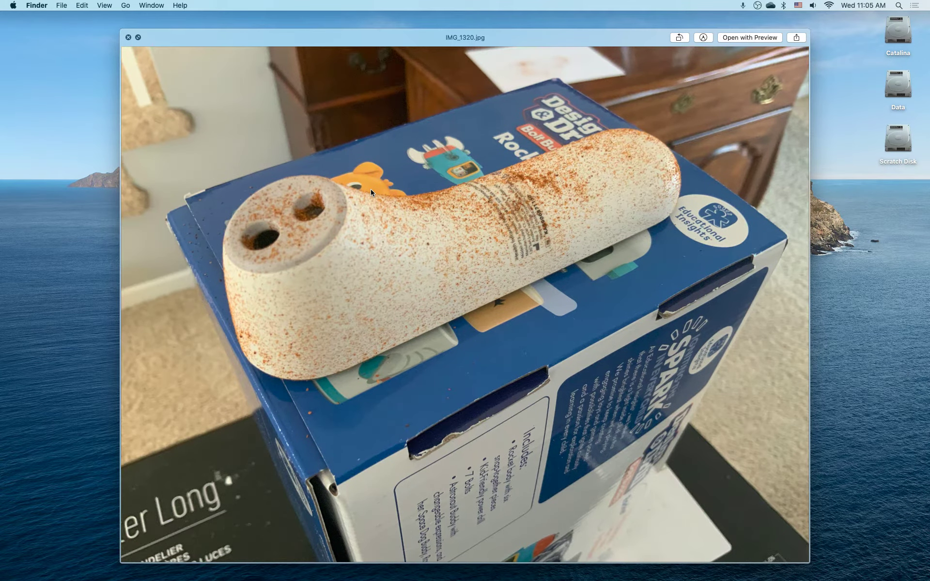
{"action": "key", "text": "Up"}
{"action": "key", "text": "Up"}
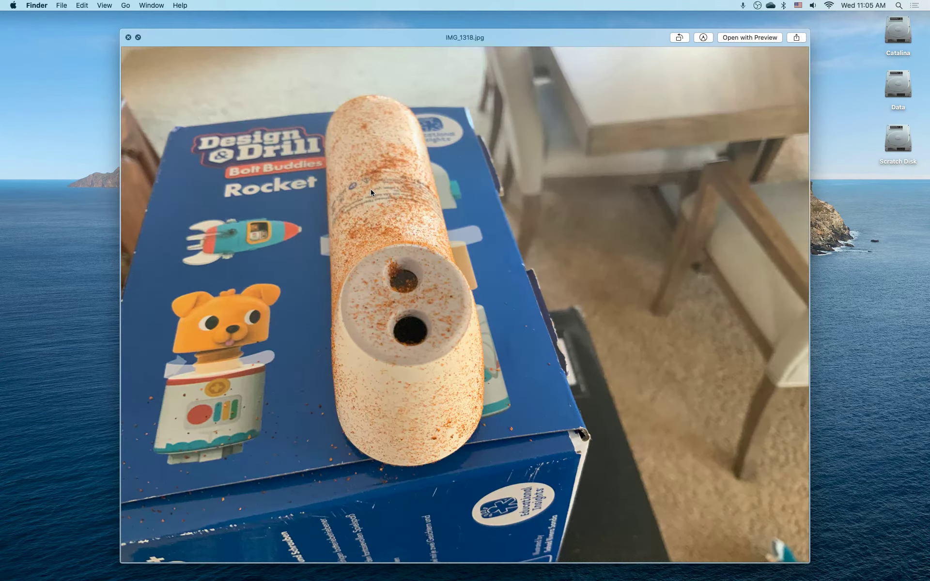
{"action": "key", "text": "Down"}
{"action": "key", "text": "Down"}
{"action": "key", "text": "Down"}
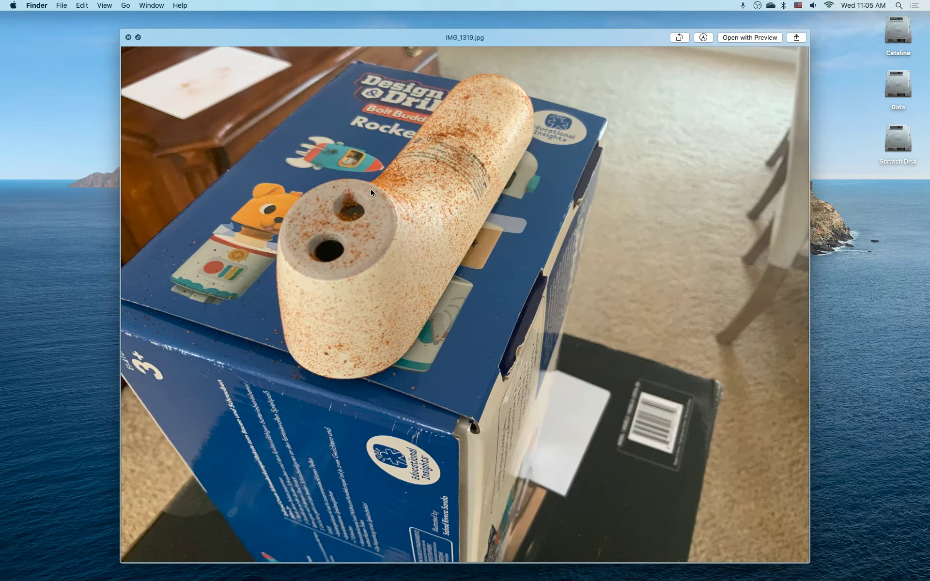
{"action": "key", "text": "Down"}
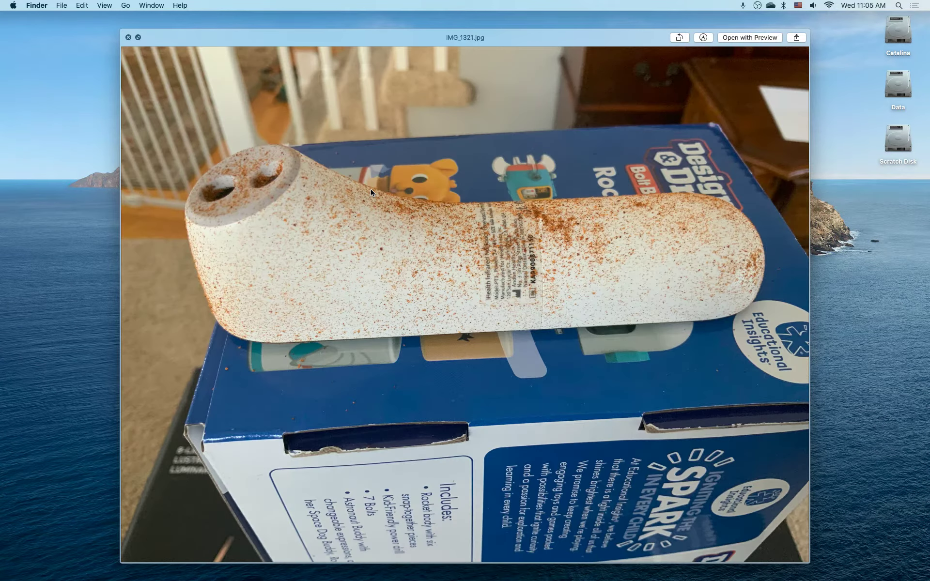
{"action": "key", "text": "Up"}
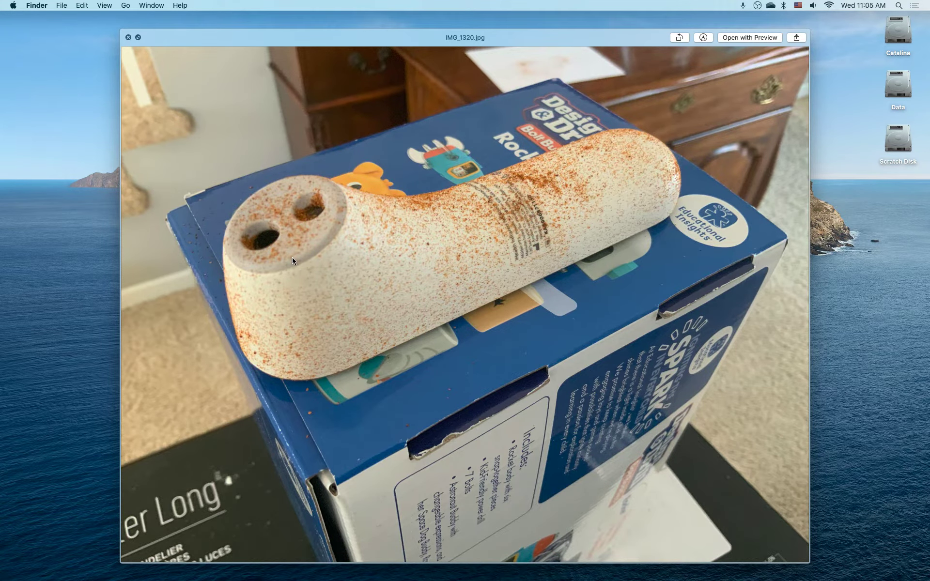
Look through the remaining 360 Pass photos, including the higher-angle pass, up to IMG_1341.jpg
{"action": "key", "text": "Right"}
{"action": "key", "text": "Right"}
{"action": "key", "text": "Right"}
{"action": "key", "text": "Right"}
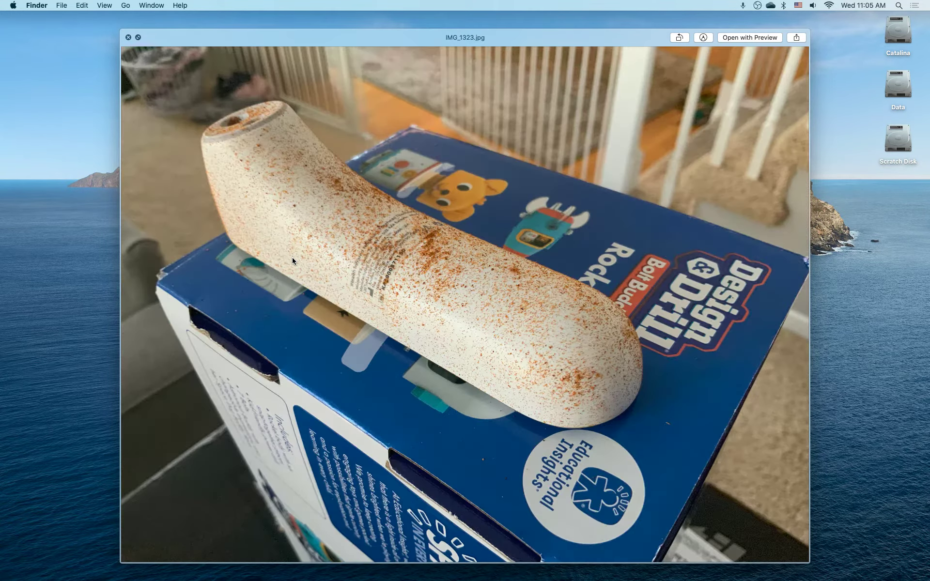
{"action": "key", "text": "Right"}
{"action": "key", "text": "Right"}
{"action": "key", "text": "Right"}
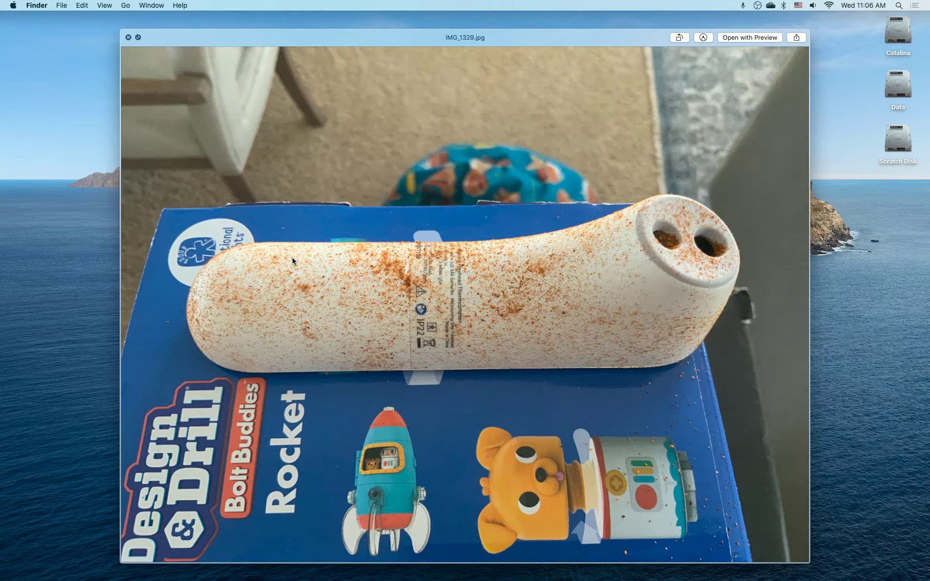
{"action": "key", "text": "Right"}
{"action": "key", "text": "Right"}
{"action": "key", "text": "Right"}
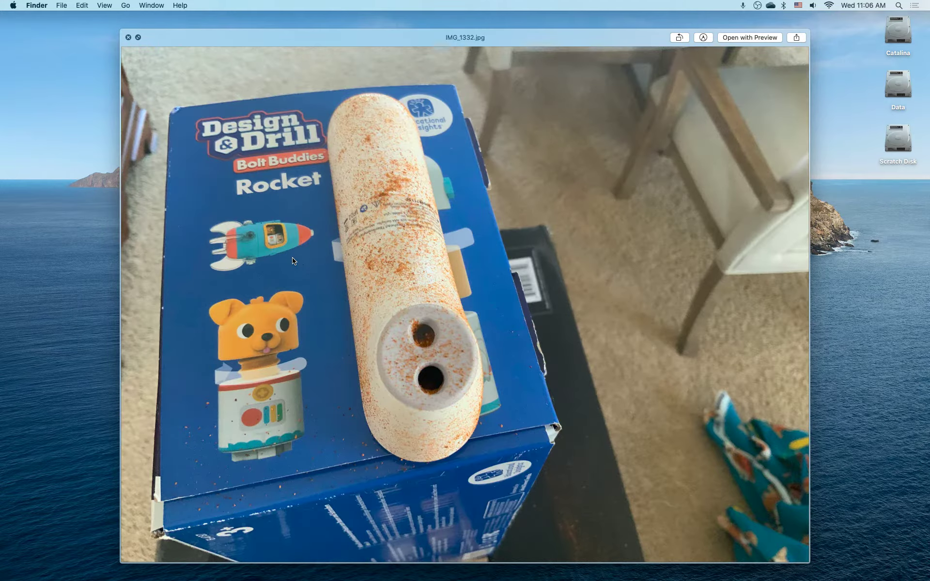
{"action": "key", "text": "Right"}
{"action": "key", "text": "Right"}
{"action": "key", "text": "Right"}
{"action": "key", "text": "Right"}
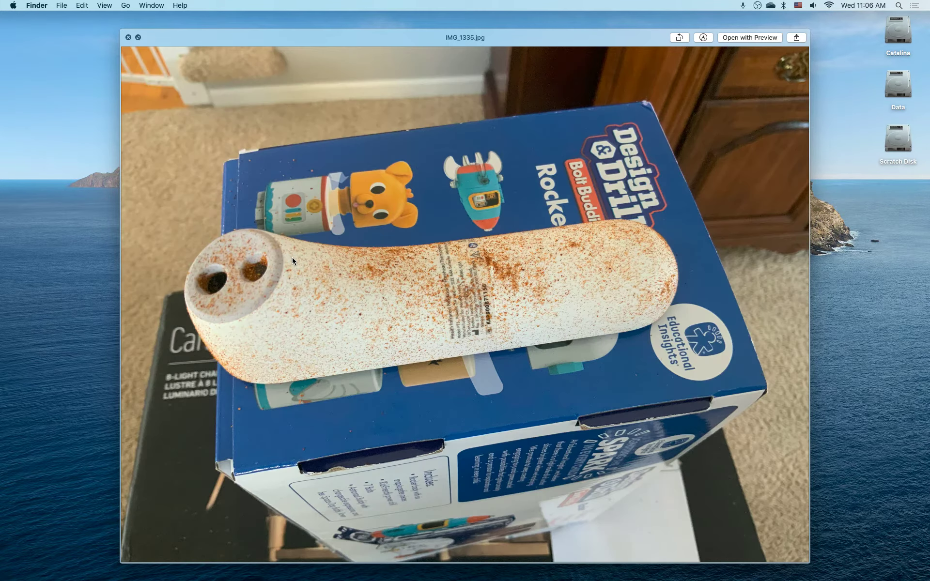
{"action": "key", "text": "Right"}
{"action": "key", "text": "Right"}
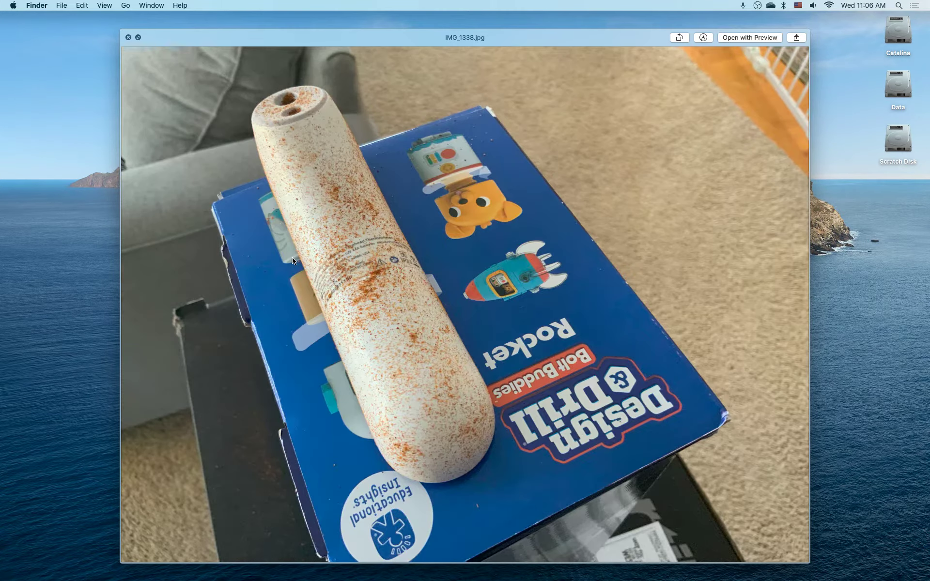
{"action": "key", "text": "Right"}
{"action": "key", "text": "Right"}
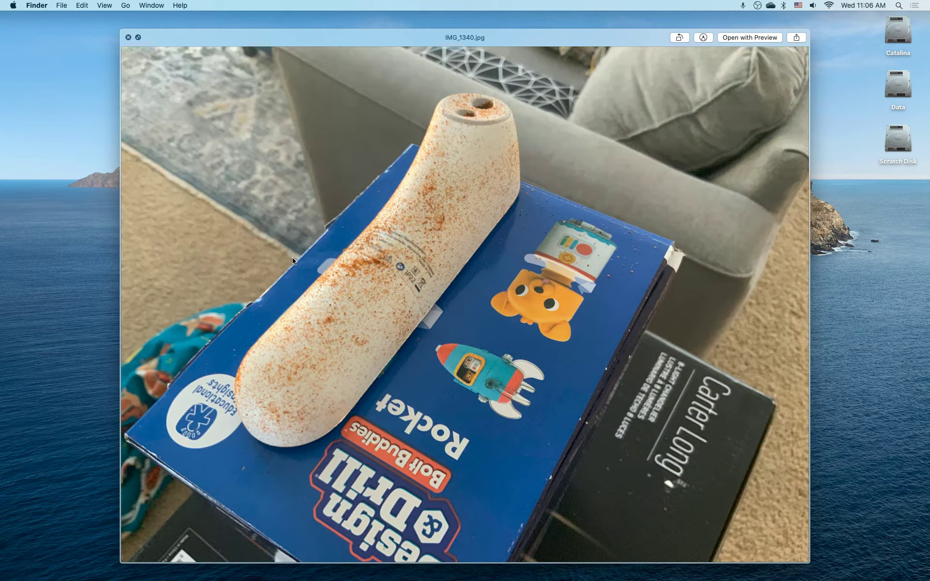
{"action": "key", "text": "Right"}
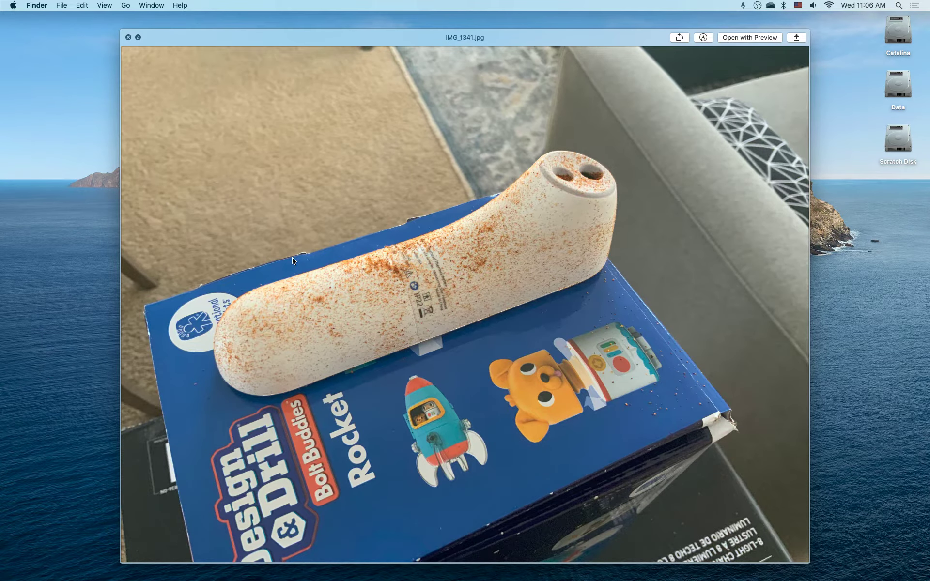
Close the preview, switch to the neighbouring Detail folder and preview its first close-up photo
{"action": "key", "text": "space"}
{"action": "key", "text": "super+Up"}
{"action": "key", "text": "Down"}
{"action": "key", "text": "super+Down"}
{"action": "key", "text": "Down"}
{"action": "key", "text": "space"}
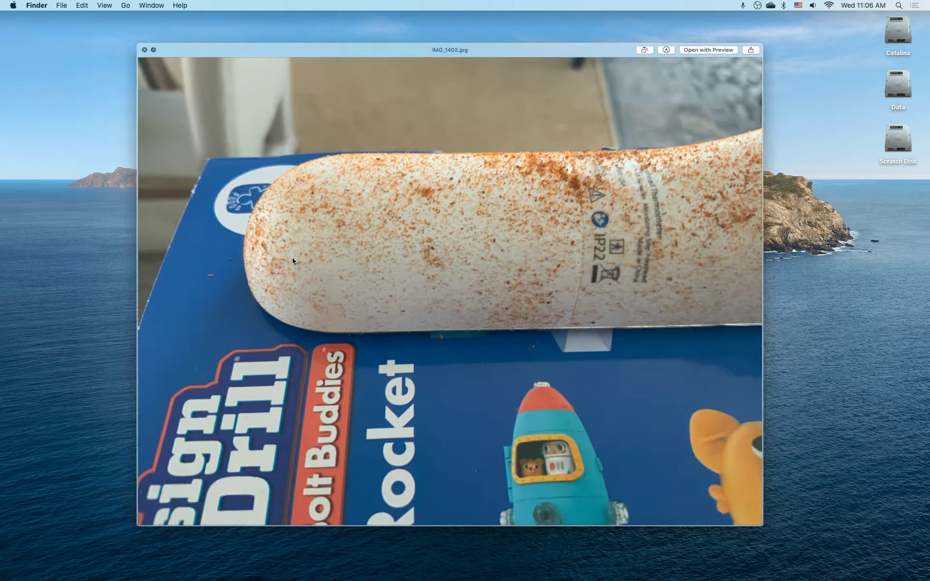
Look through the Detail folder close-ups of the thermometer's handle end and first head shots, from IMG_1402.jpg to IMG_1412.jpg
{"action": "key", "text": "Down"}
{"action": "key", "text": "Down"}
{"action": "key", "text": "Down"}
{"action": "key", "text": "Down"}
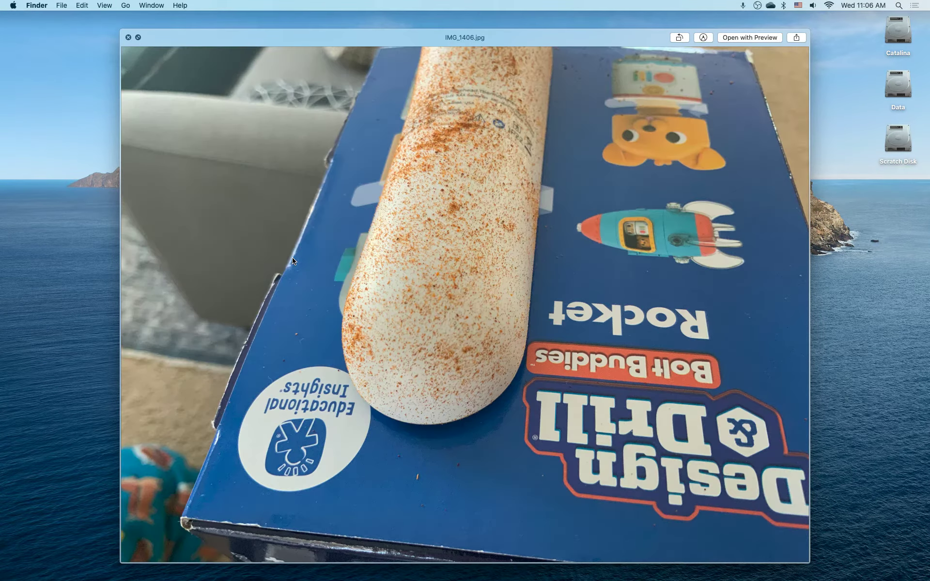
{"action": "key", "text": "Down"}
{"action": "key", "text": "Down"}
{"action": "key", "text": "Down"}
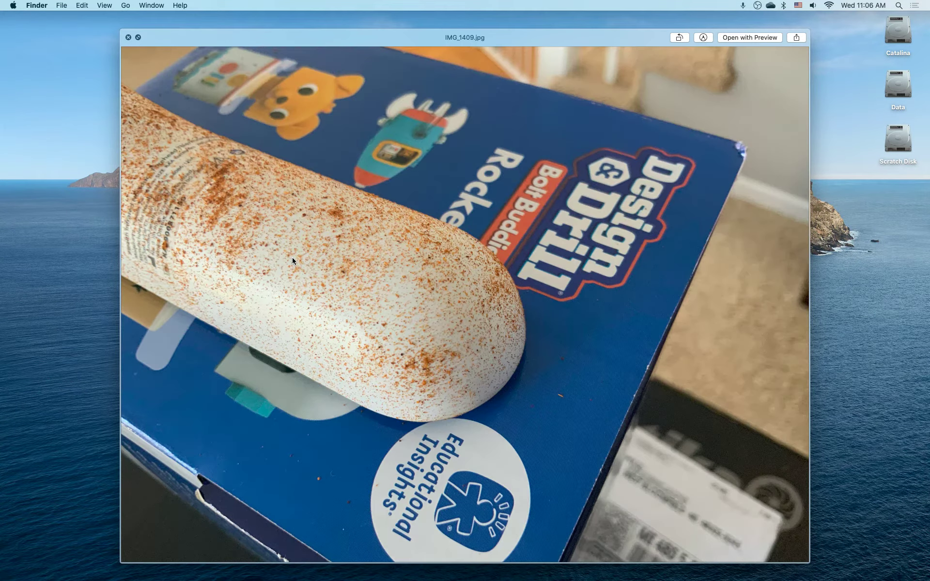
{"action": "key", "text": "Down"}
{"action": "key", "text": "Down"}
{"action": "key", "text": "Down"}
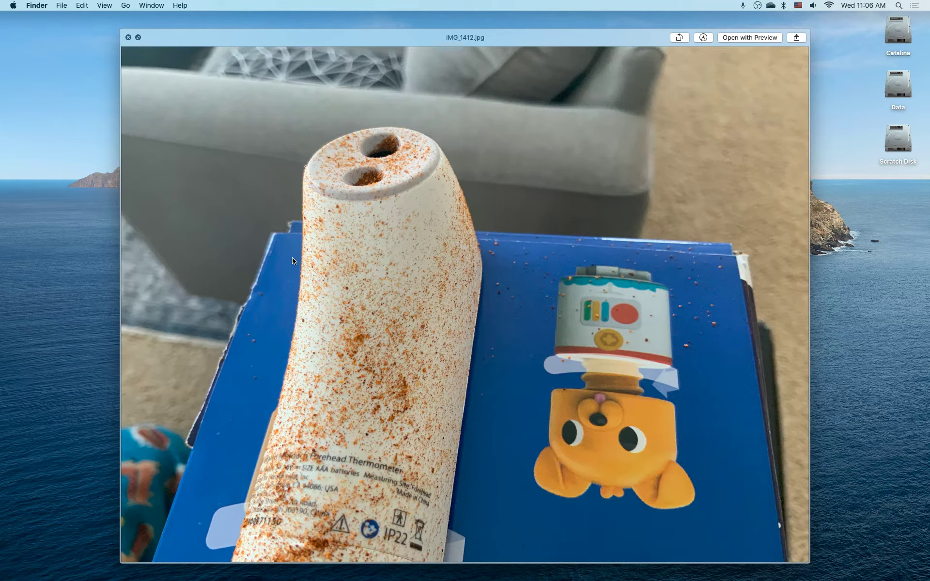
Look through the remaining Detail close-ups around the thermometer's sensor head, up to IMG_1422.jpg
{"action": "key", "text": "Down"}
{"action": "key", "text": "Down"}
{"action": "key", "text": "Down"}
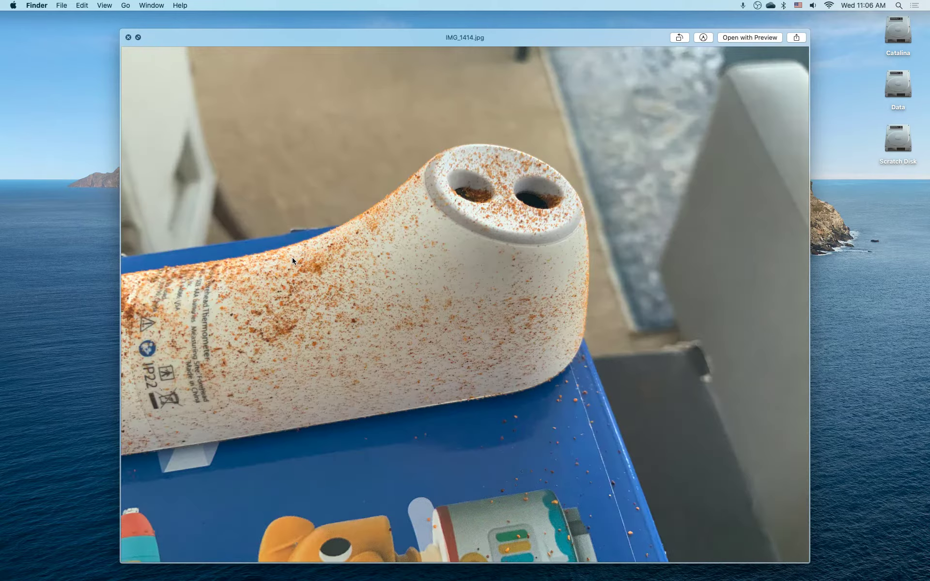
{"action": "key", "text": "Down"}
{"action": "key", "text": "Down"}
{"action": "key", "text": "Down"}
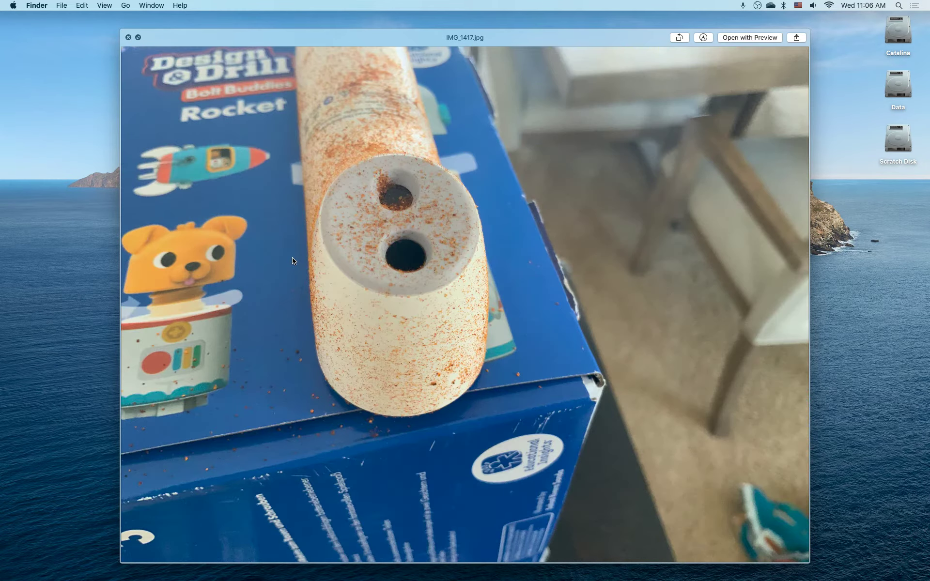
{"action": "key", "text": "Down"}
{"action": "key", "text": "Down"}
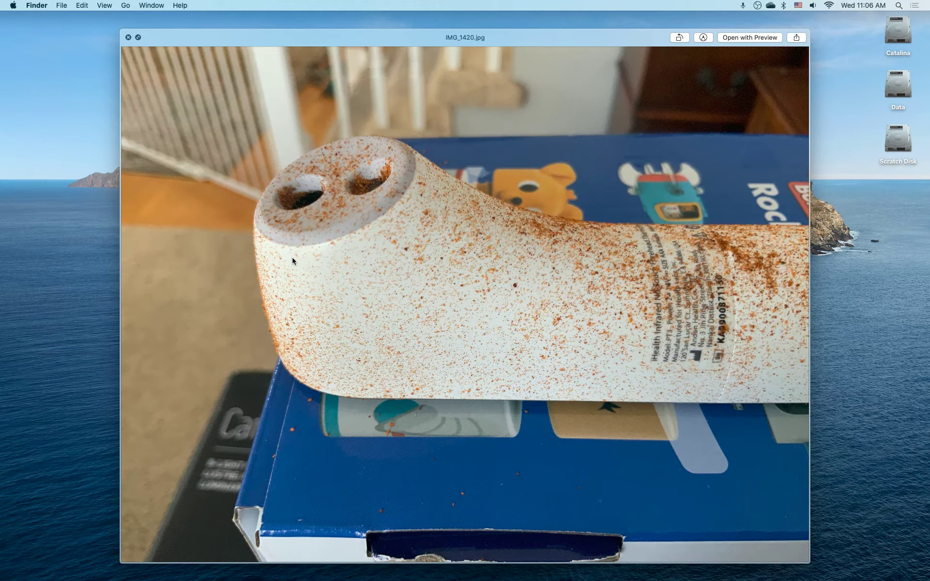
{"action": "key", "text": "Down"}
{"action": "key", "text": "Down"}
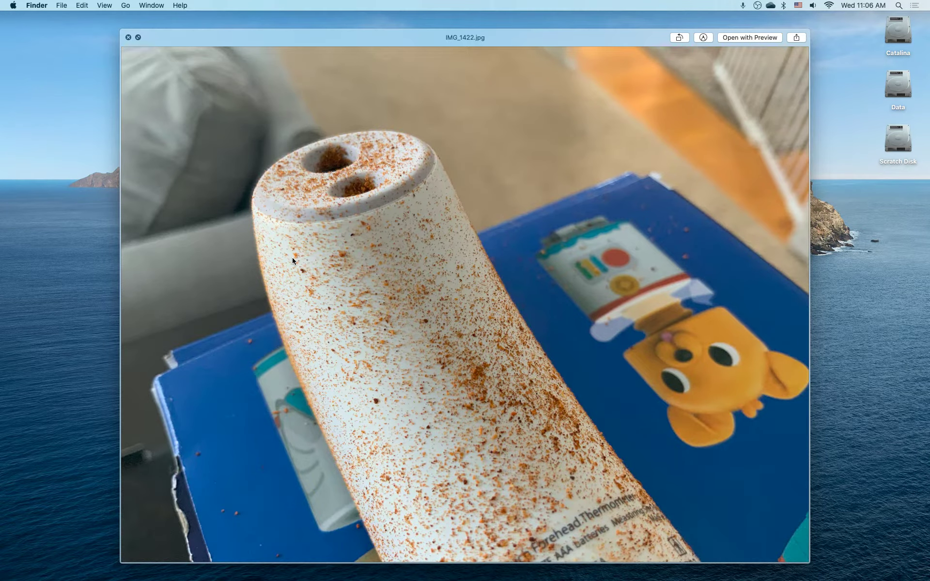
Close the preview and both folder windows, reopen the Photos folder on the desktop and preview IMG_1423.jpg
{"action": "key", "text": "space"}
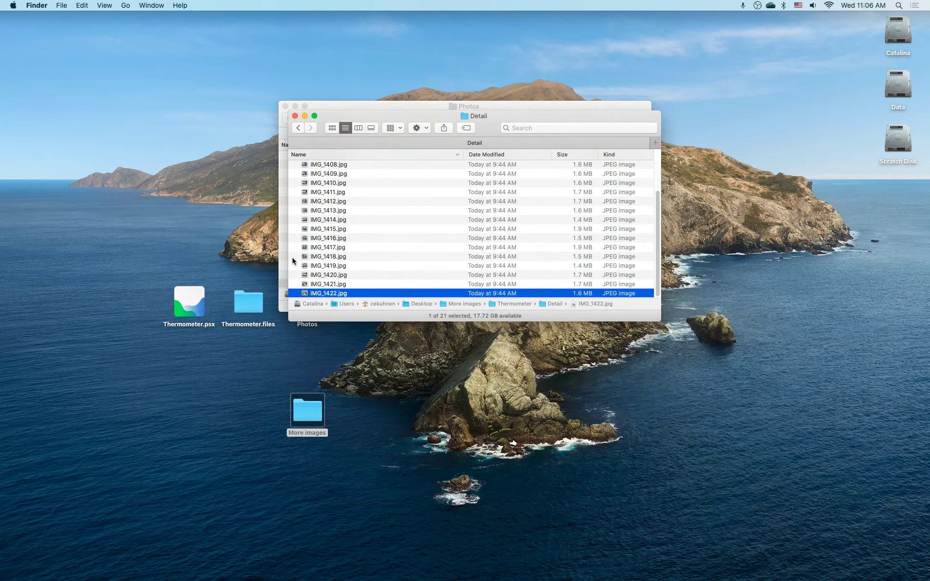
{"action": "key", "text": "super+w"}
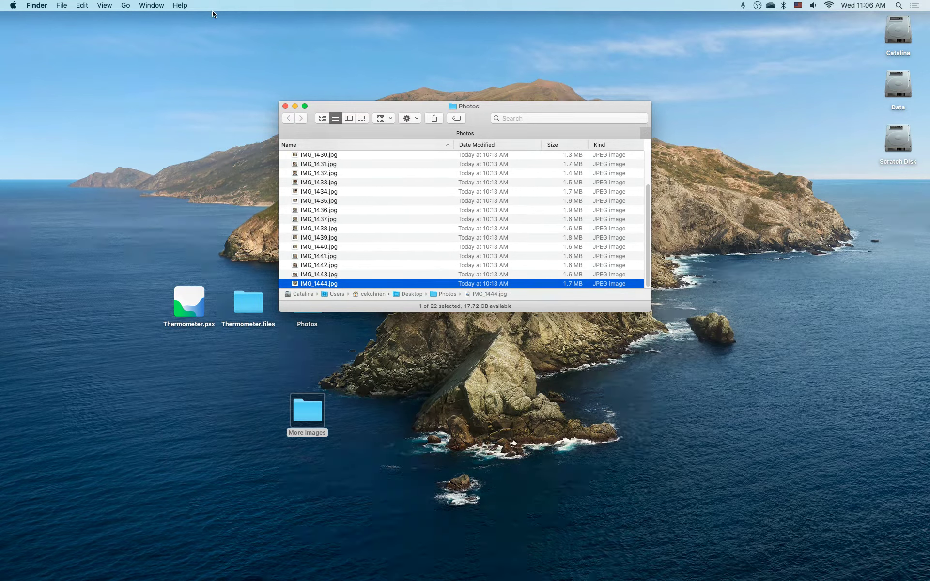
{"action": "left_click", "coordinate": [285, 106]}
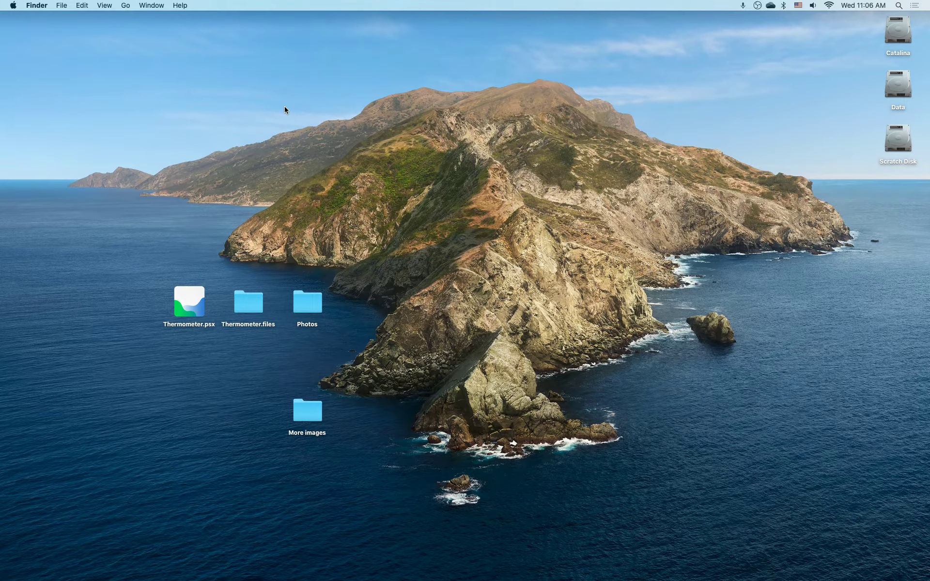
{"action": "key", "text": "super+Down"}
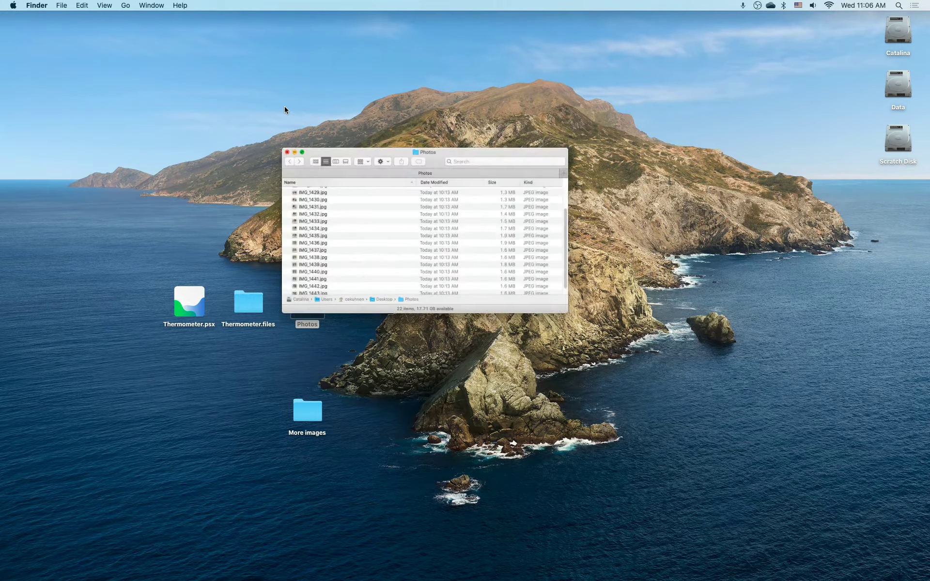
{"action": "scroll", "coordinate": [382, 191], "scroll_direction": "up", "scroll_amount": 3}
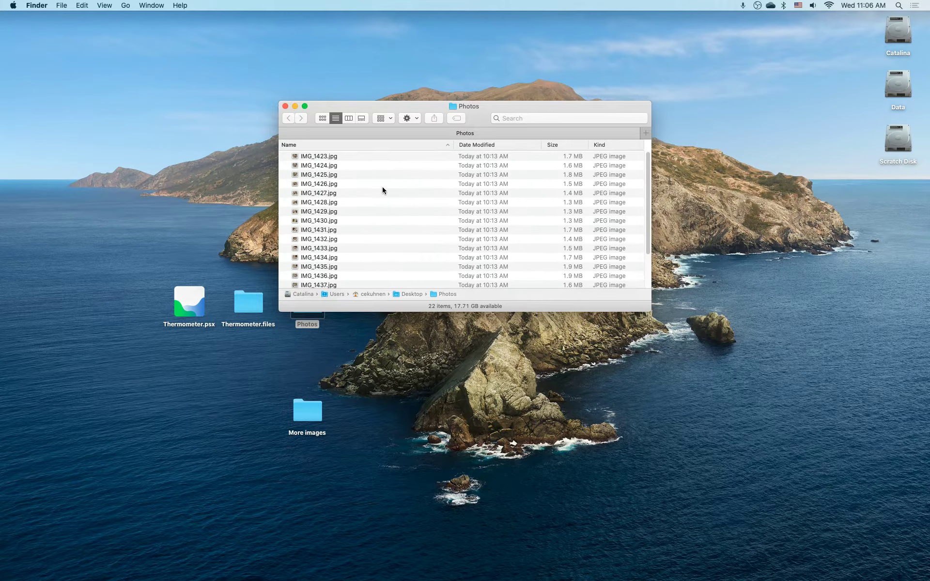
{"action": "left_click", "coordinate": [330, 157]}
{"action": "key", "text": "space"}
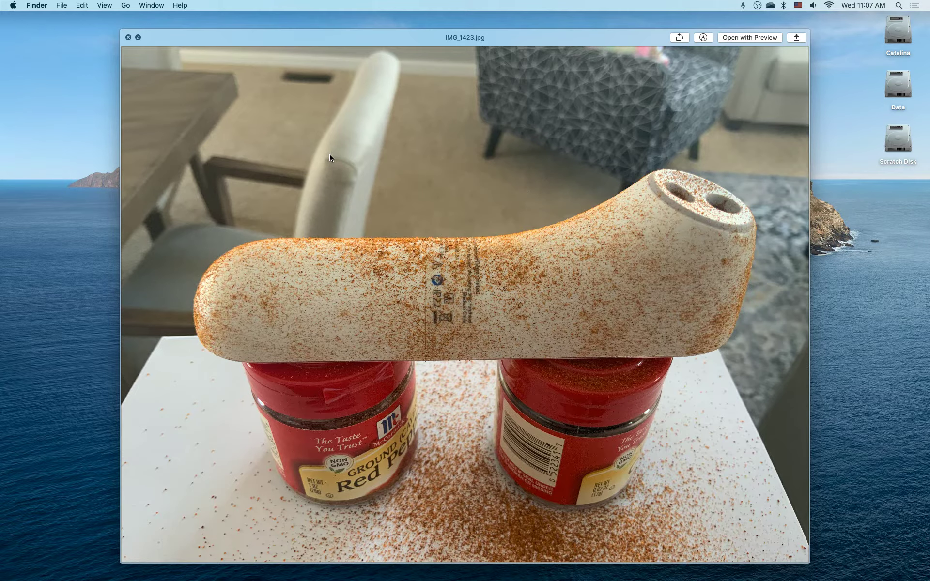
Compare IMG_1423.jpg repeatedly with the neighbouring IMG_1424.jpg and IMG_1425.jpg to examine the overlap between shots, and close the preview
{"action": "key", "text": "Right"}
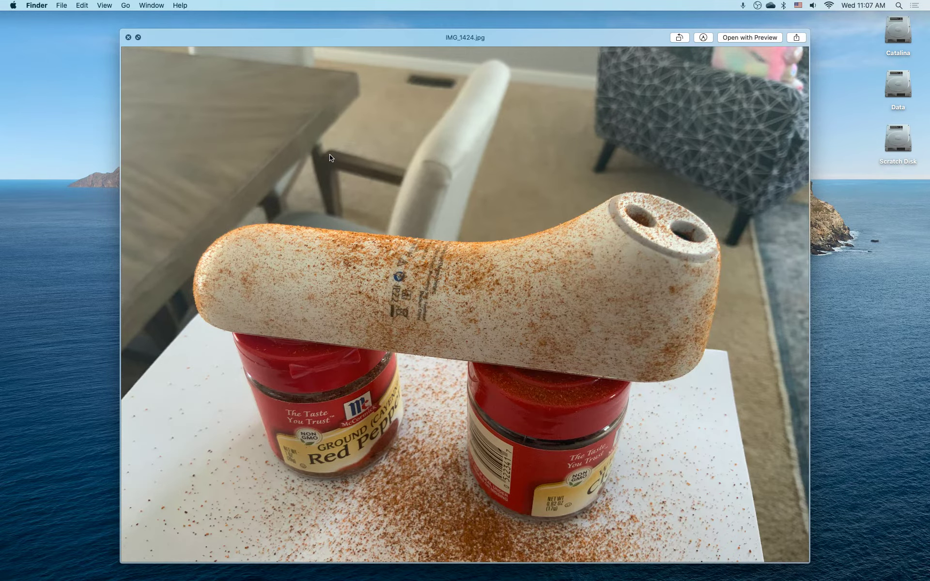
{"action": "key", "text": "Left"}
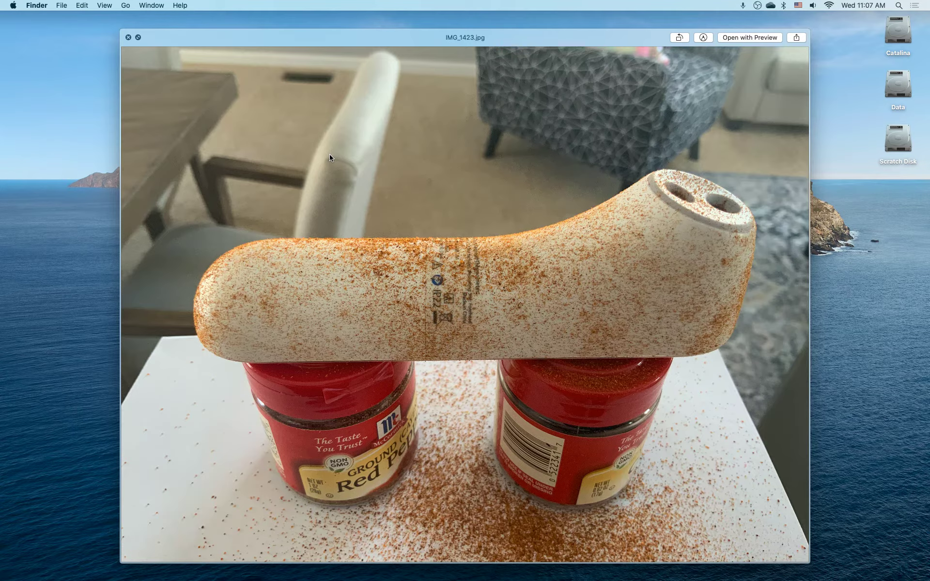
{"action": "key", "text": "Right"}
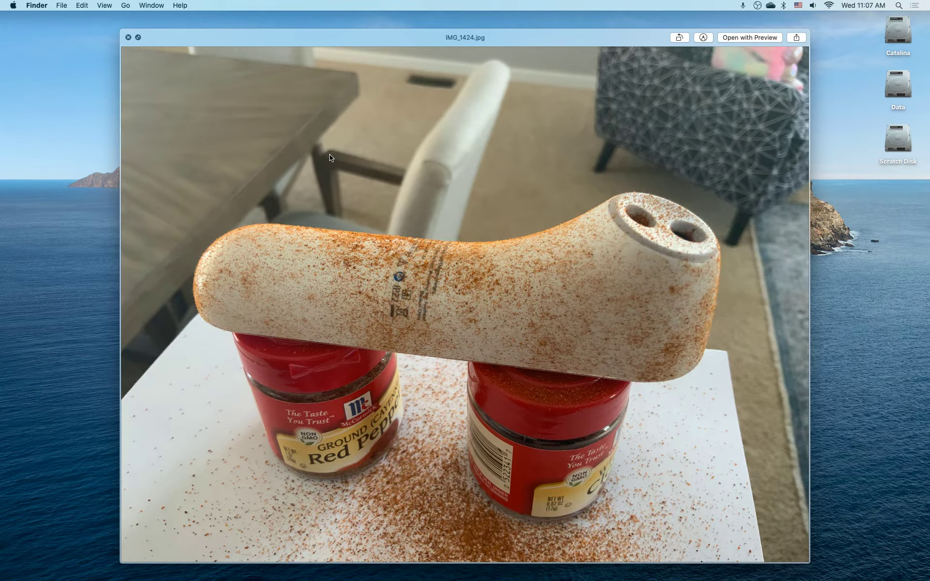
{"action": "key", "text": "Left"}
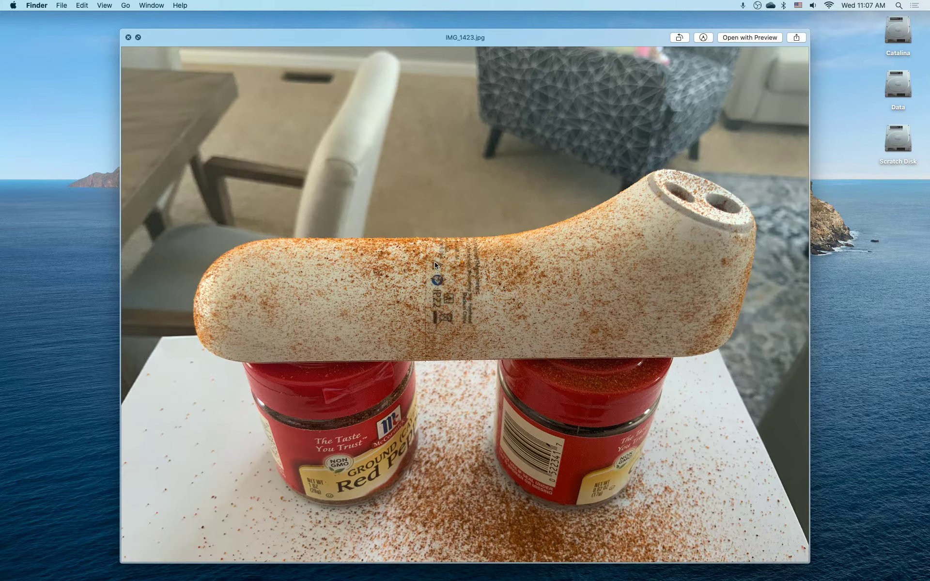
{"action": "key", "text": "Right"}
{"action": "key", "text": "Left"}
{"action": "key", "text": "Right"}
{"action": "key", "text": "Left"}
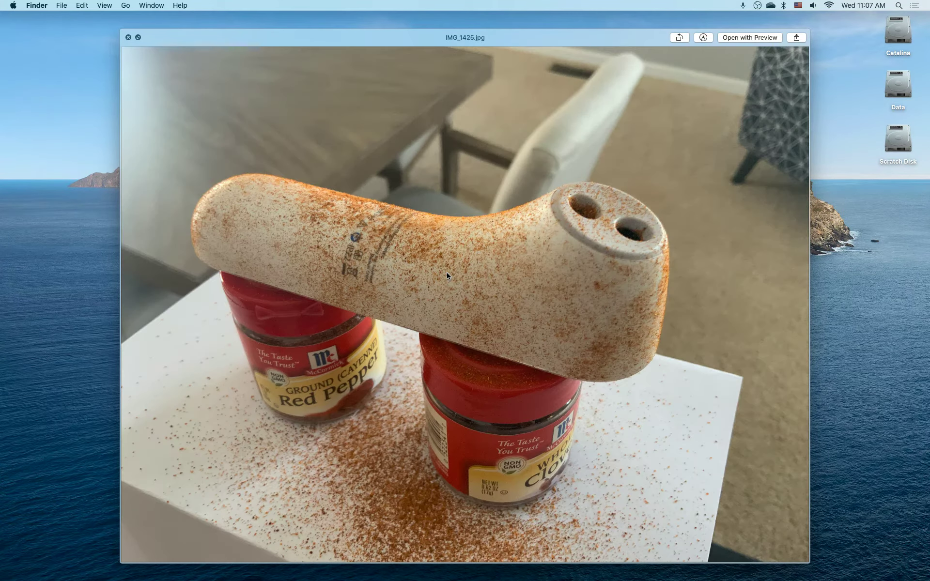
{"action": "key", "text": "Right"}
{"action": "key", "text": "Left"}
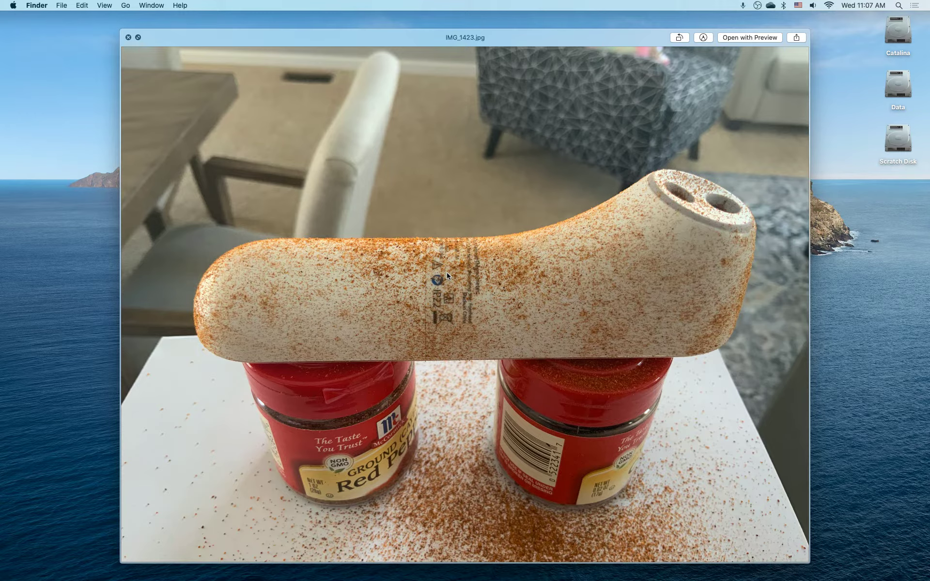
{"action": "key", "text": "Right"}
{"action": "key", "text": "Left"}
{"action": "key", "text": "Right"}
{"action": "key", "text": "Left"}
{"action": "key", "text": "Right"}
{"action": "key", "text": "Left"}
{"action": "key", "text": "Right"}
{"action": "key", "text": "Left"}
{"action": "key", "text": "Right"}
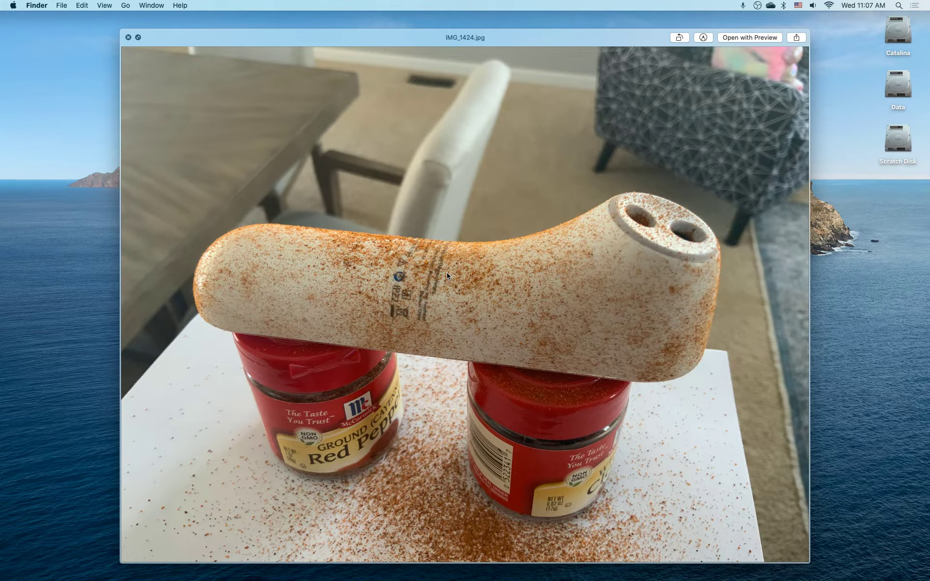
{"action": "key", "text": "Left"}
{"action": "key", "text": "Right"}
{"action": "key", "text": "Left"}
{"action": "key", "text": "Right"}
{"action": "key", "text": "space"}
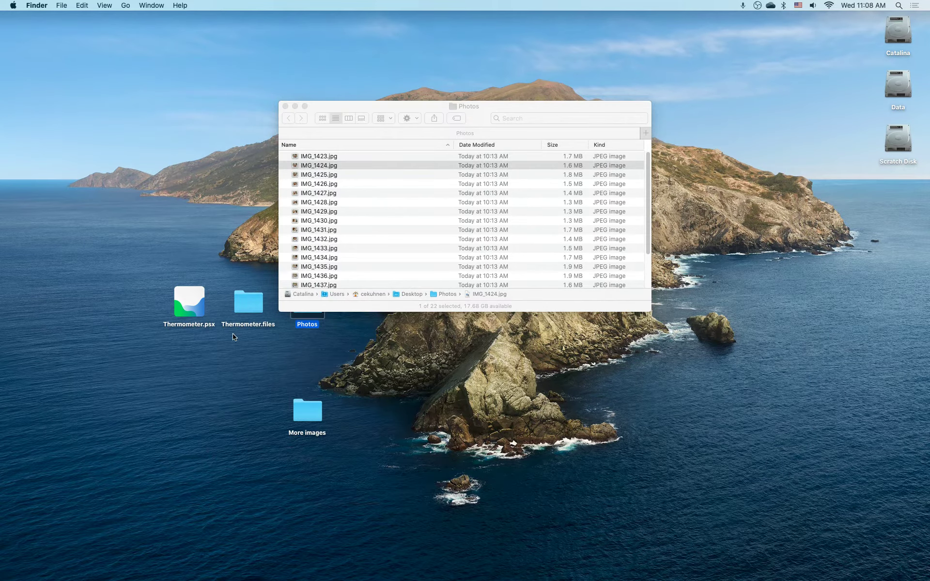
Switch to Metashape and start adding an image folder to the project, browsing to the Photos folder on the Desktop
{"action": "mouse_move", "coordinate": [283, 567]}
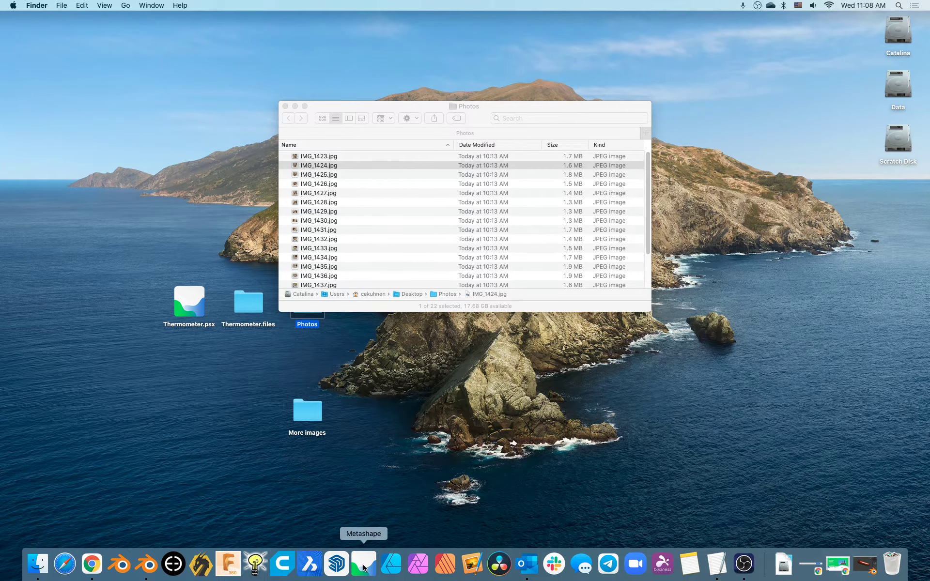
{"action": "left_click", "coordinate": [365, 564]}
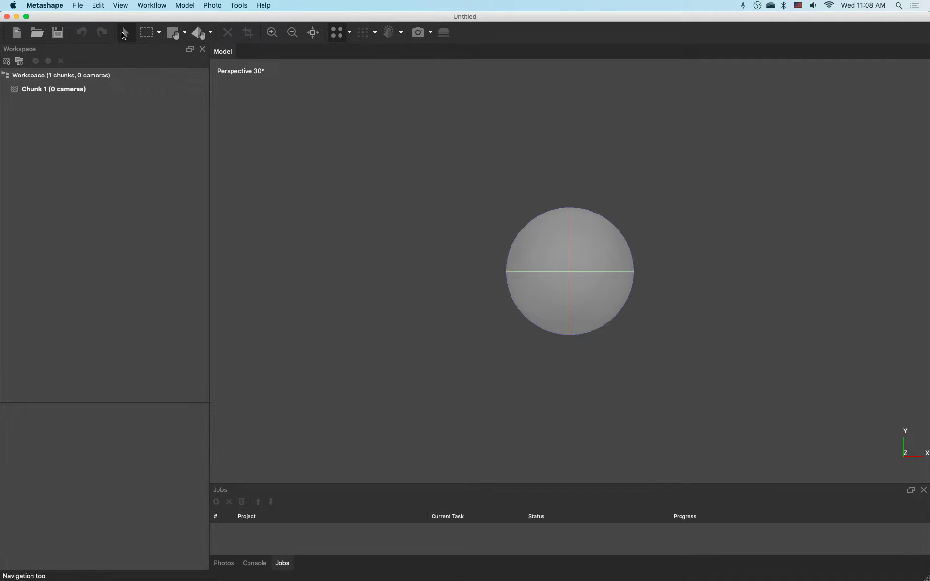
{"action": "left_click", "coordinate": [150, 6]}
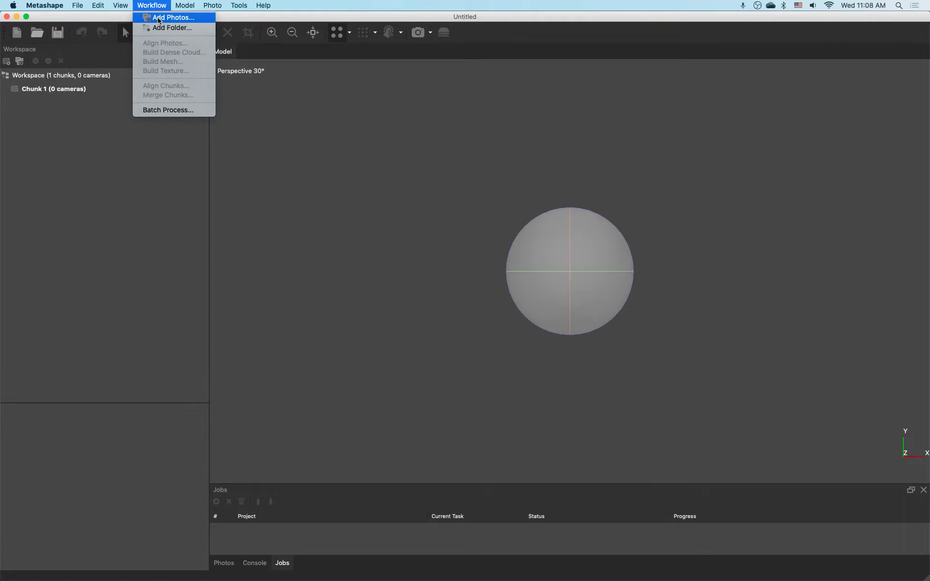
{"action": "left_click", "coordinate": [158, 28]}
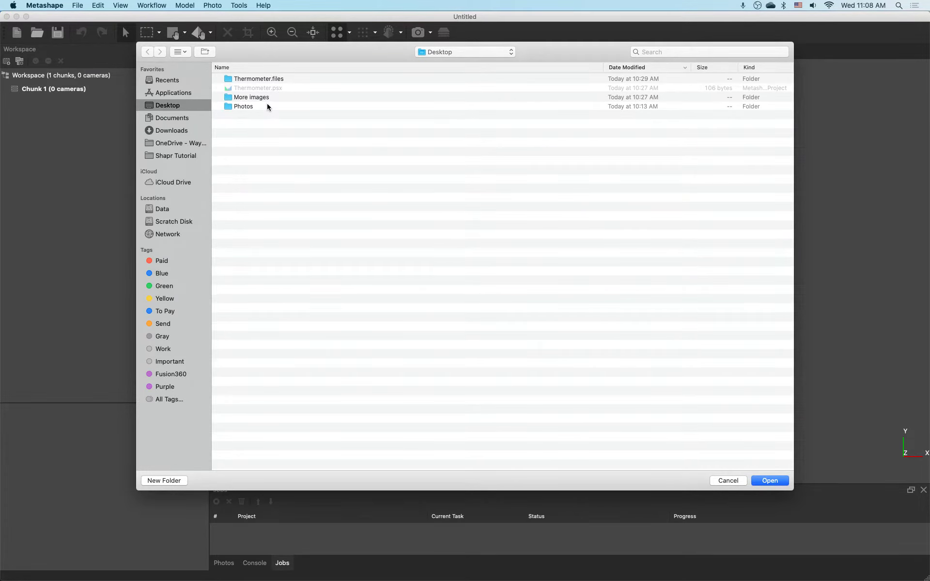
{"action": "double_click", "coordinate": [243, 106]}
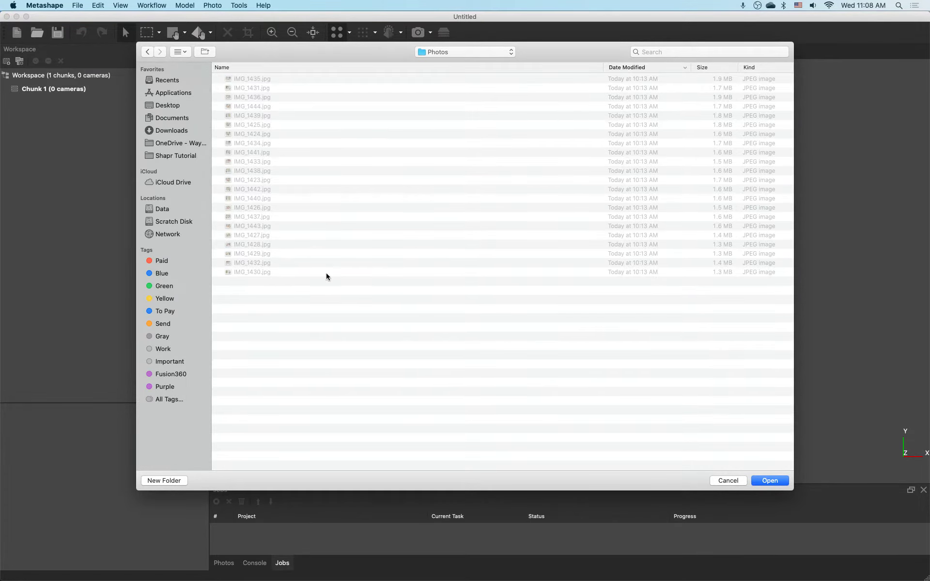
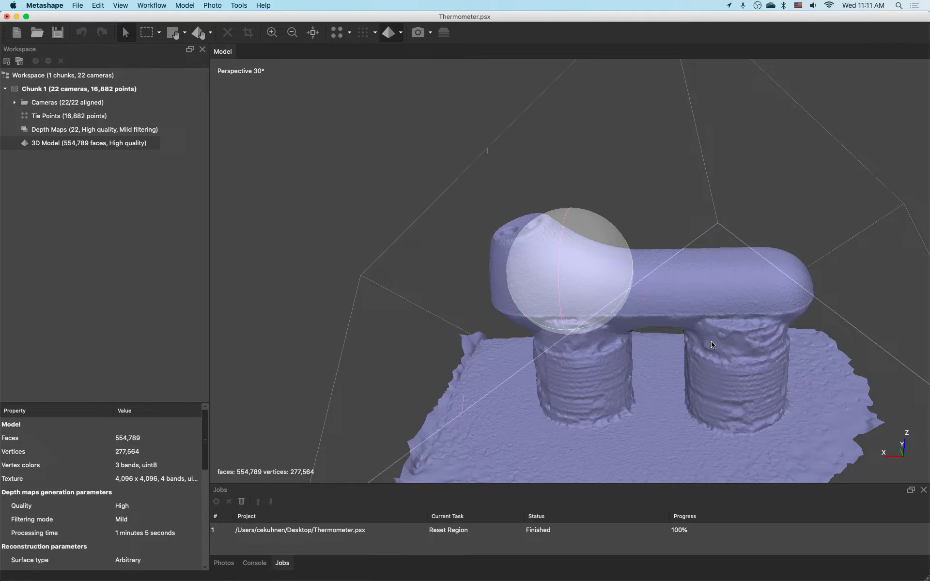
Examine the reconstructed thermometer mesh from several sides, as a solid and in Model Shaded mode
{"action": "left_click_drag", "start_coordinate": [685, 332], "coordinate": [388, 369]}
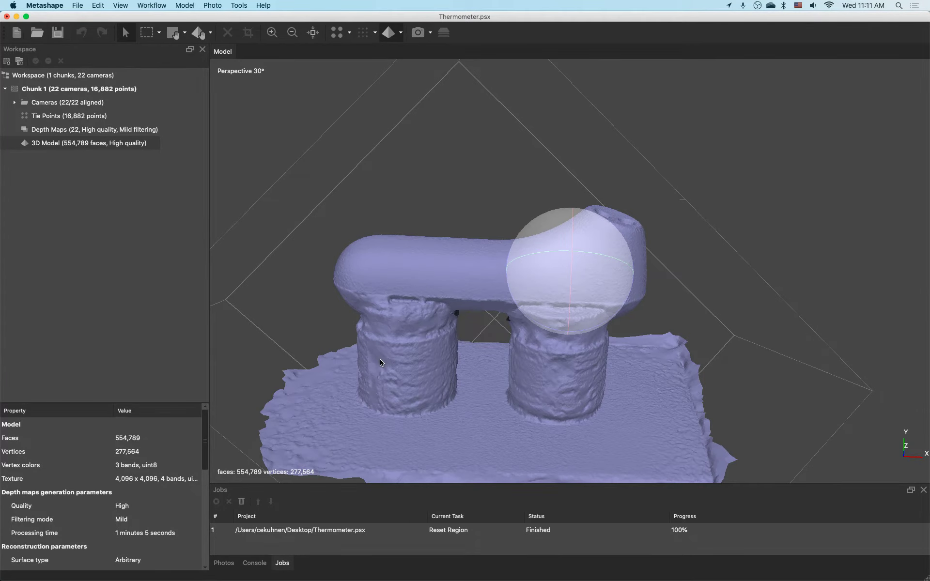
{"action": "left_click_drag", "start_coordinate": [594, 294], "coordinate": [583, 266]}
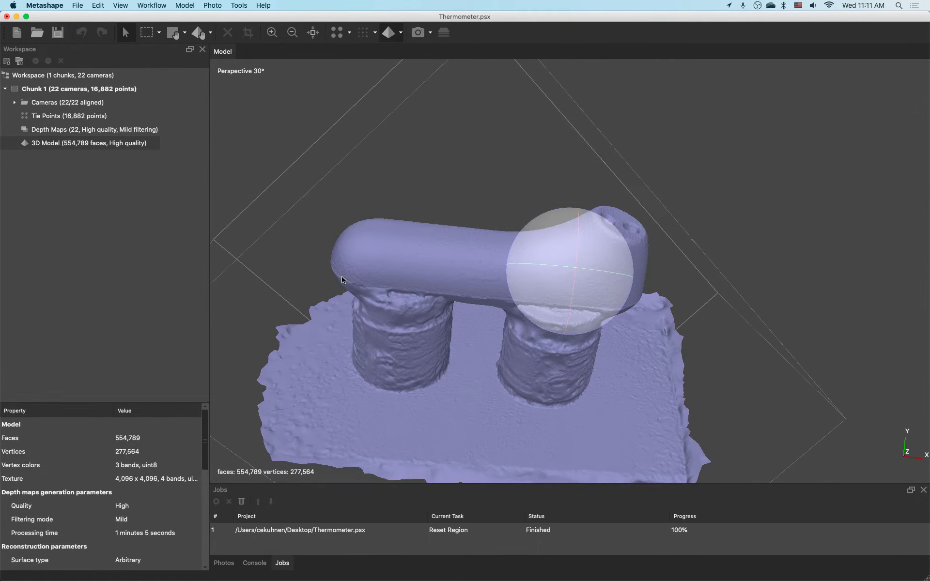
{"action": "left_click_drag", "start_coordinate": [443, 298], "coordinate": [537, 261]}
{"action": "left_click", "coordinate": [401, 33]}
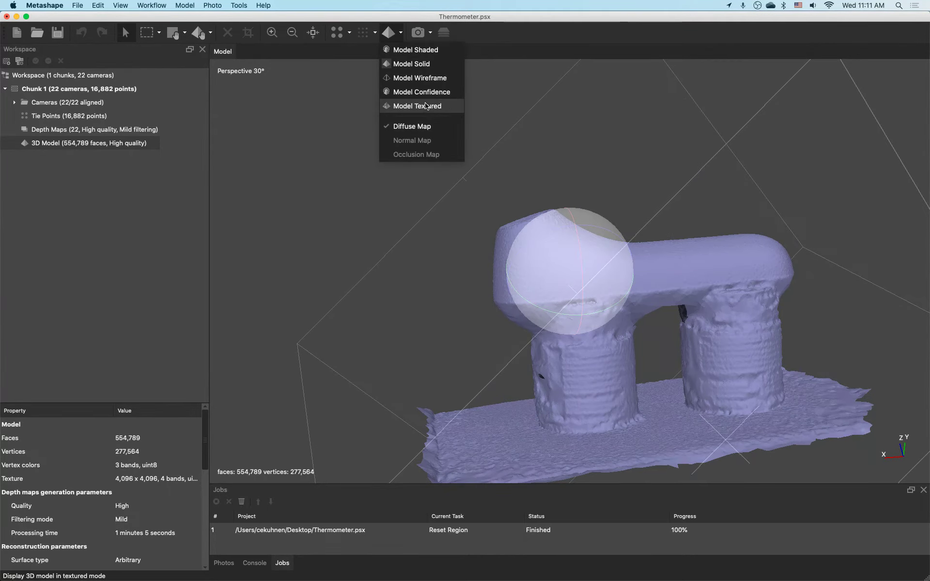
{"action": "left_click", "coordinate": [420, 53]}
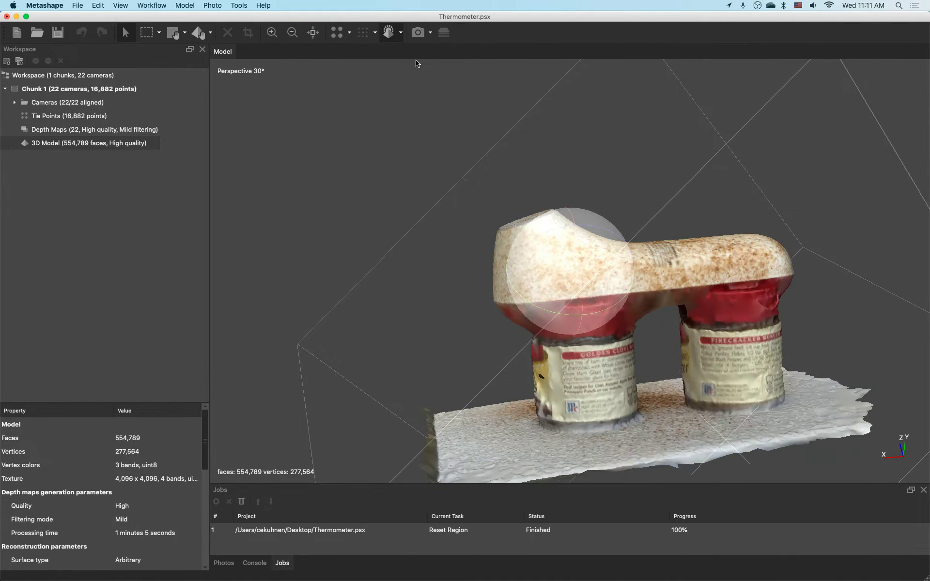
{"action": "mouse_move", "coordinate": [607, 265]}
{"action": "left_mouse_down"}
{"action": "mouse_move", "coordinate": [593, 301]}
{"action": "mouse_move", "coordinate": [532, 275]}
{"action": "mouse_move", "coordinate": [548, 314]}
{"action": "mouse_move", "coordinate": [612, 255]}
{"action": "mouse_move", "coordinate": [599, 271]}
{"action": "left_mouse_up"}
{"action": "left_click", "coordinate": [159, 4]}
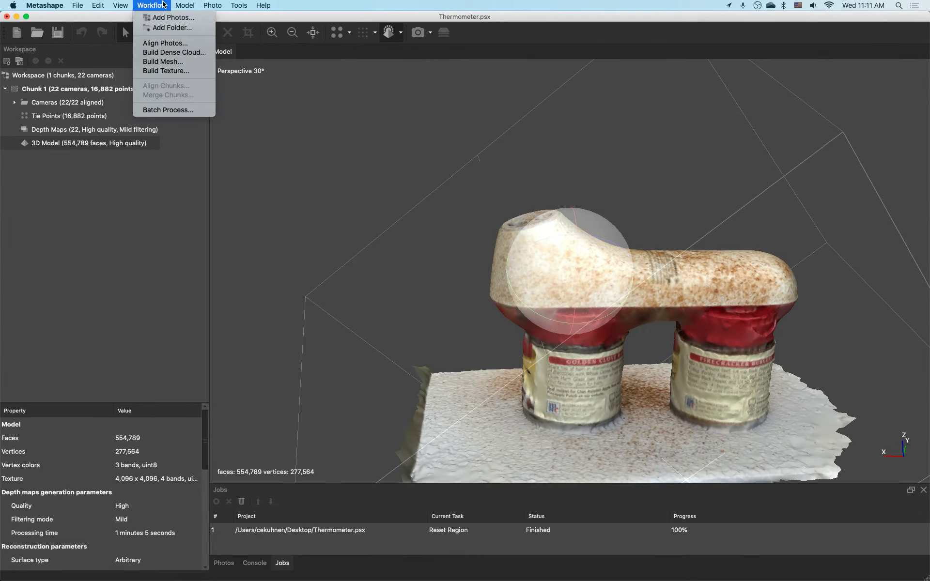
{"action": "left_click", "coordinate": [169, 72]}
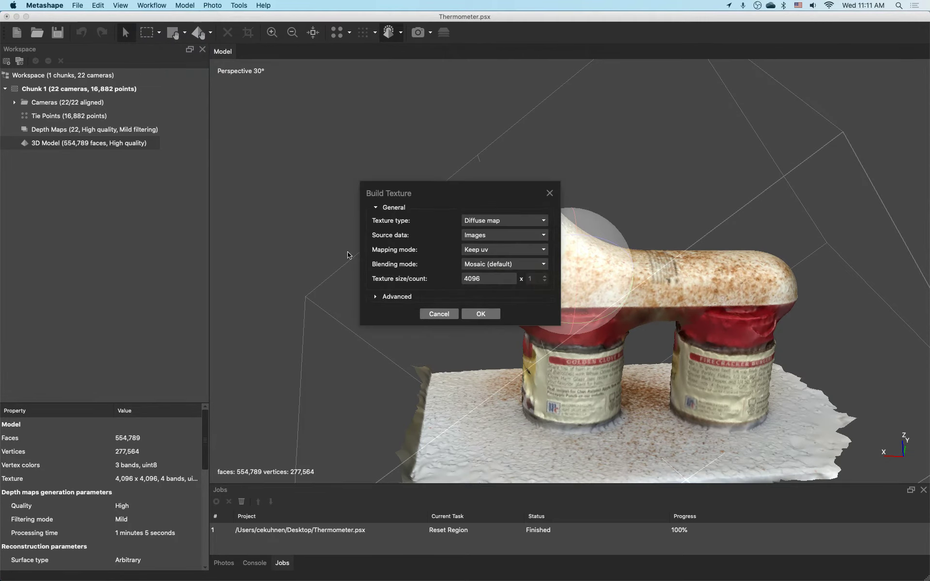
{"action": "left_click", "coordinate": [439, 314]}
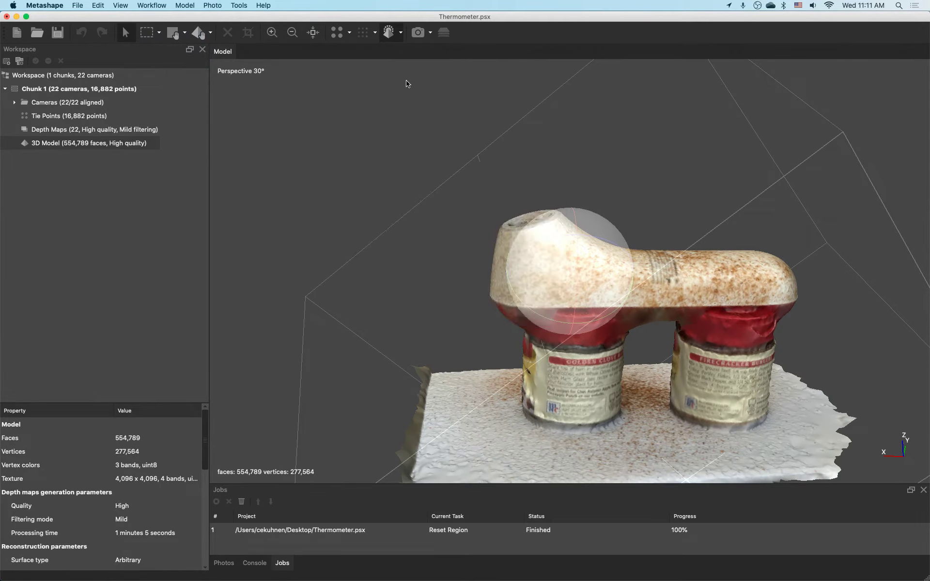
Display the thermometer's 3D model in Model Textured mode
{"action": "left_click", "coordinate": [401, 34]}
{"action": "left_click", "coordinate": [421, 106]}
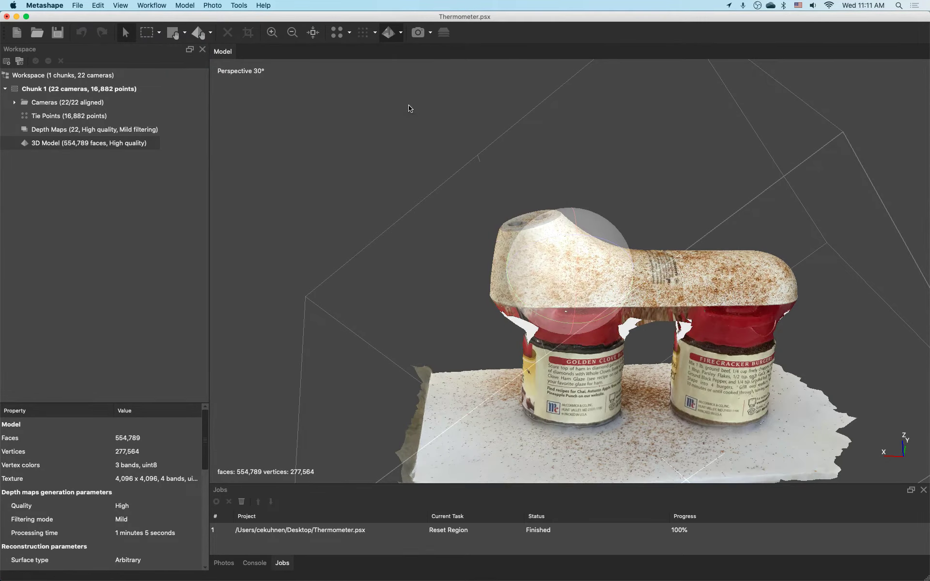
Examine the textured thermometer model and its supporting jars from several sides
{"action": "left_click_drag", "start_coordinate": [589, 266], "coordinate": [560, 302]}
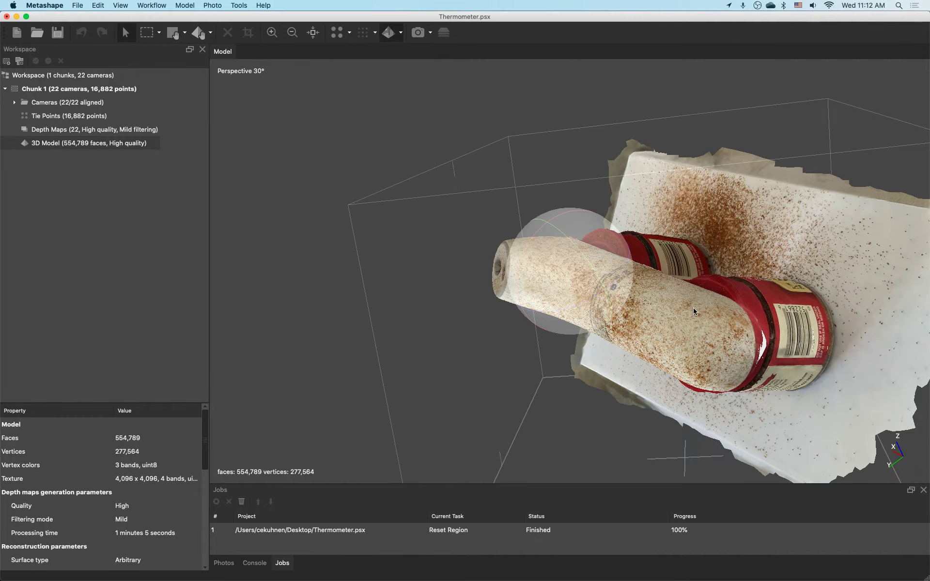
{"action": "left_click_drag", "start_coordinate": [559, 271], "coordinate": [646, 212]}
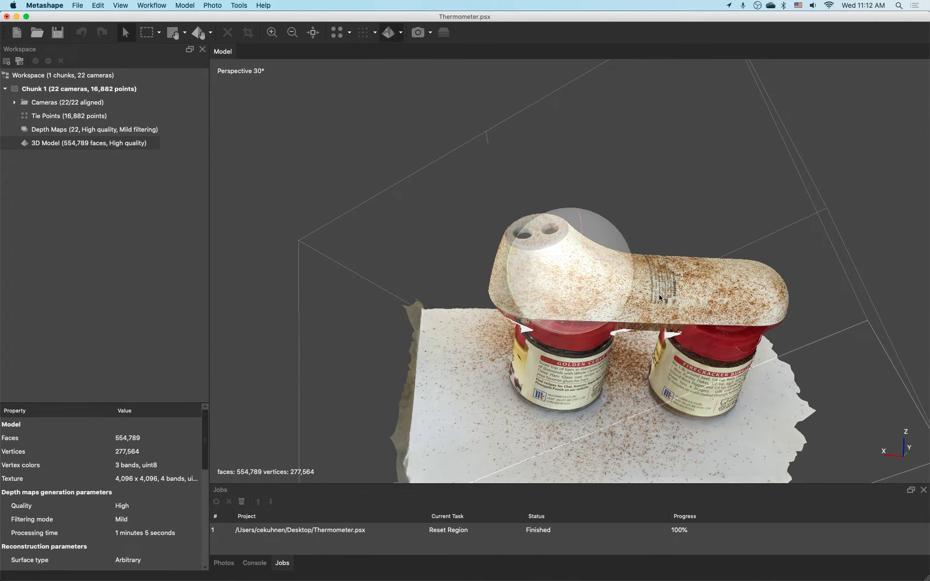
{"action": "left_click_drag", "start_coordinate": [589, 301], "coordinate": [507, 275]}
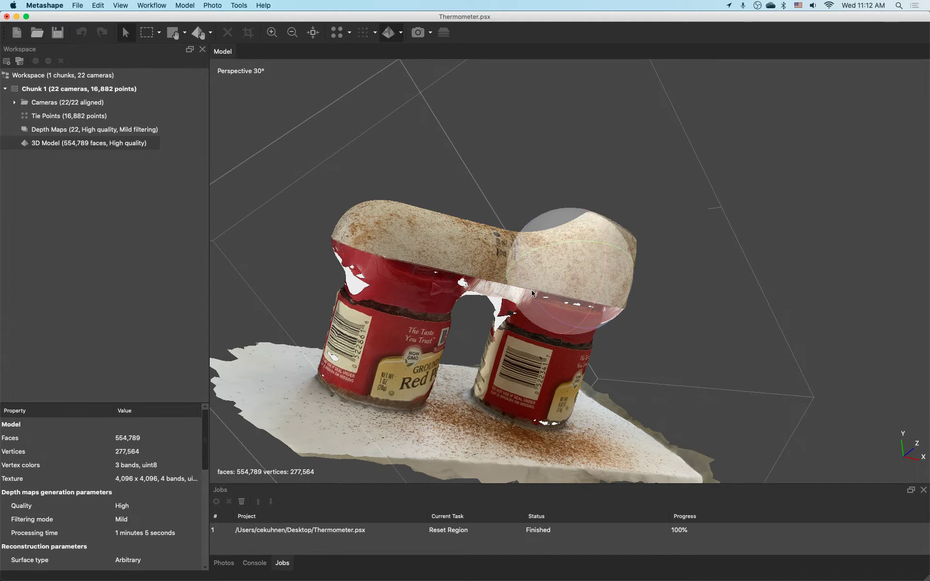
{"action": "left_click_drag", "start_coordinate": [611, 311], "coordinate": [515, 251]}
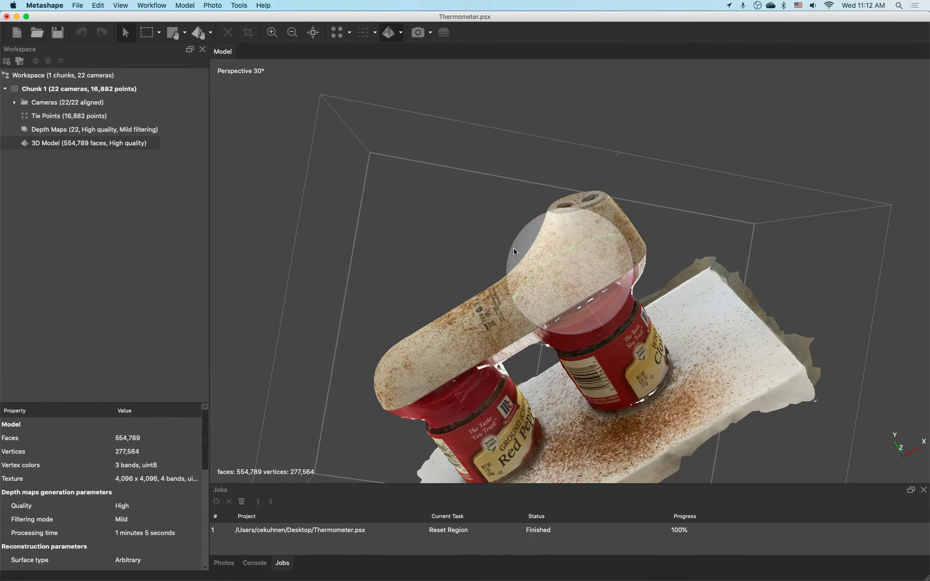
Export the model to the Desktop as Thermometer in Wavefront OBJ format, with vertex colors and a JPEG texture
{"action": "left_click", "coordinate": [66, 4]}
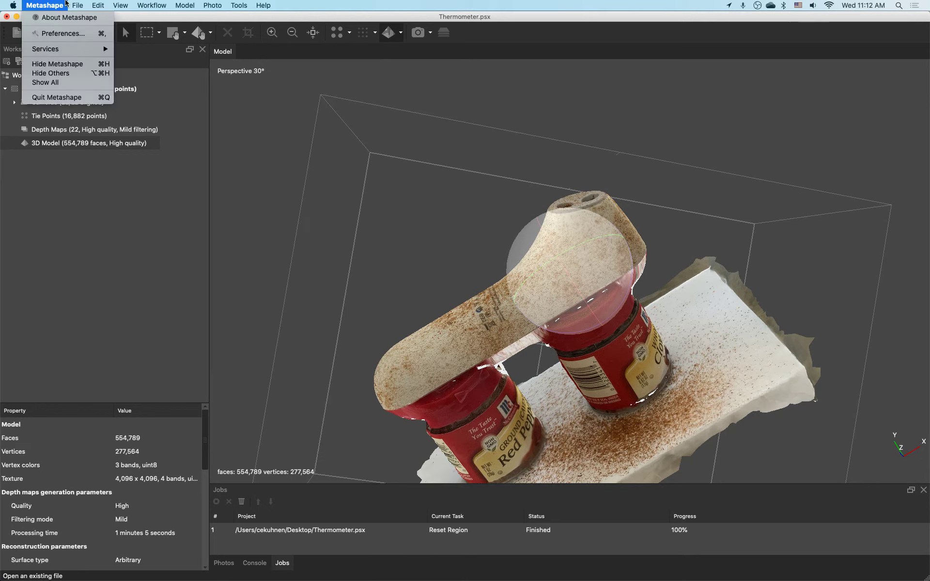
{"action": "mouse_move", "coordinate": [75, 5]}
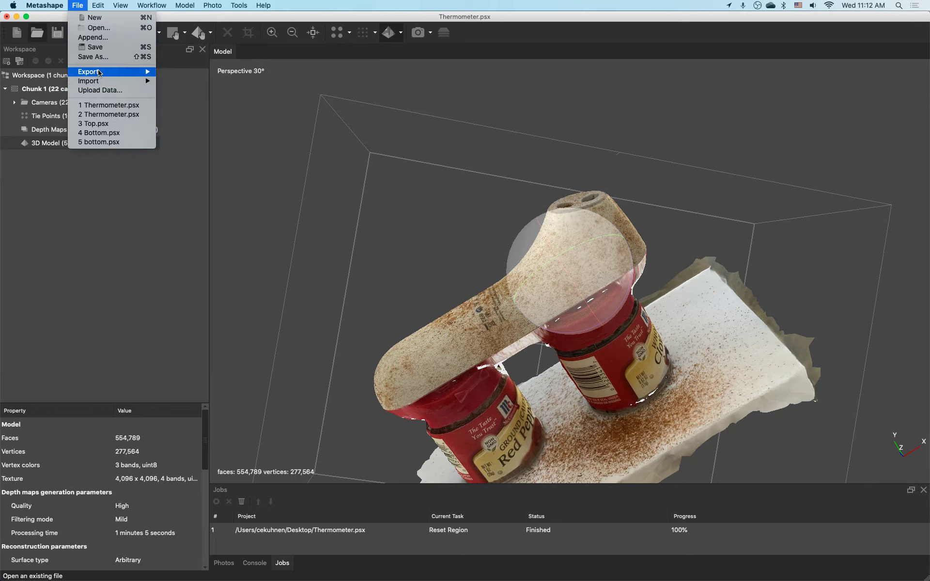
{"action": "mouse_move", "coordinate": [101, 71]}
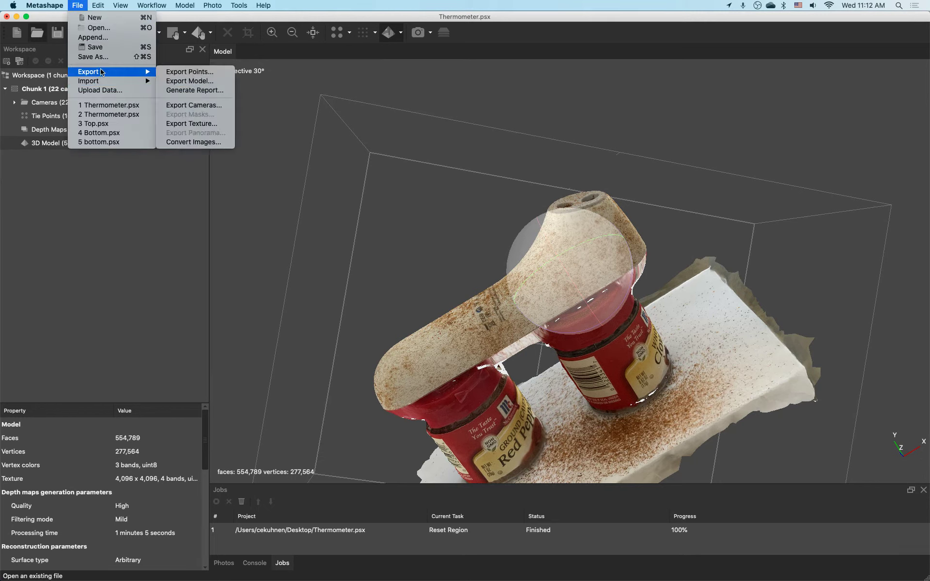
{"action": "left_click", "coordinate": [217, 83]}
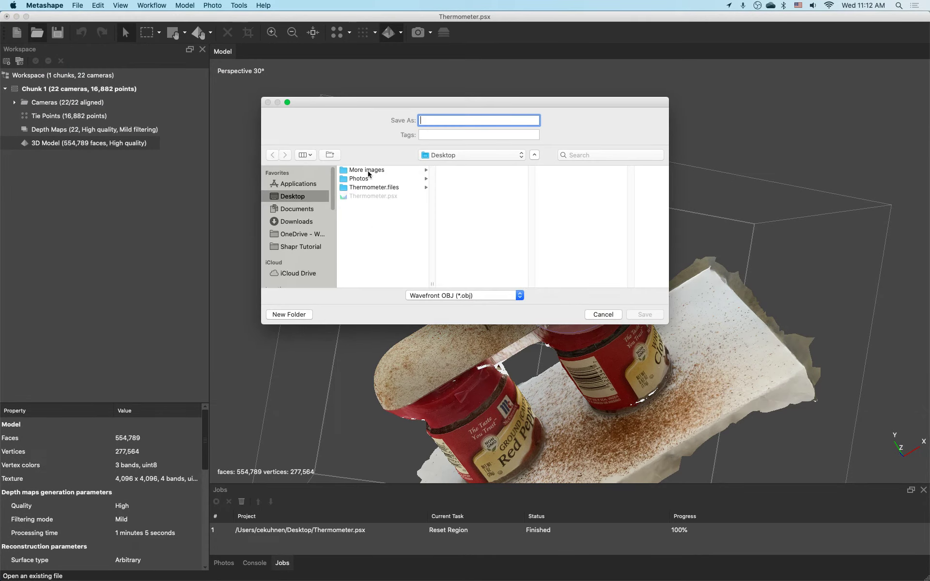
{"action": "type", "text": "Thermometer"}
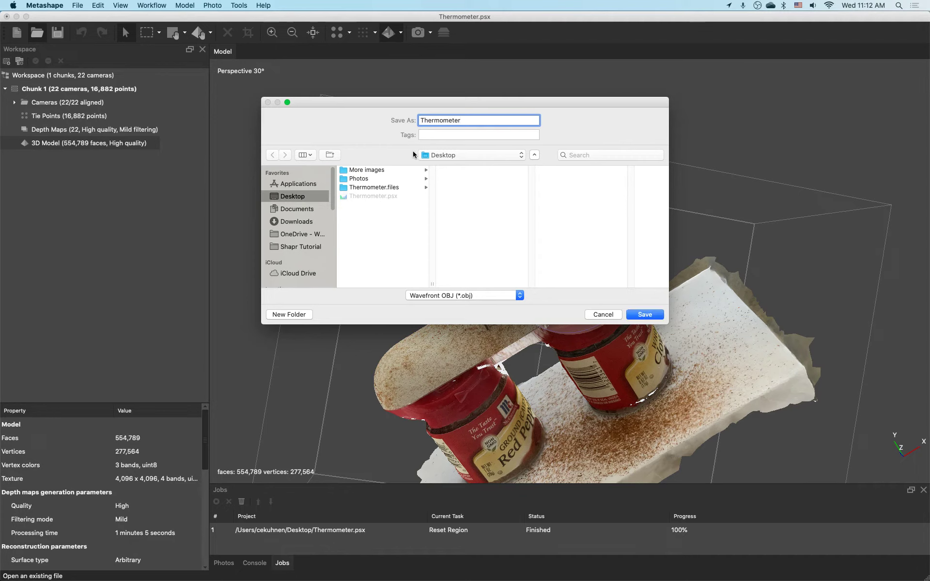
{"action": "left_click", "coordinate": [498, 296]}
{"action": "left_click", "coordinate": [497, 295]}
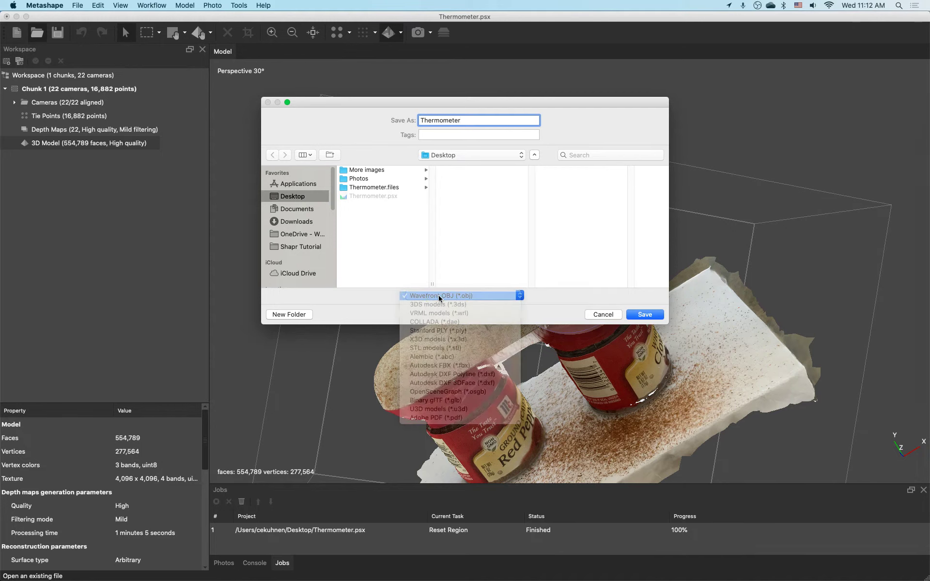
{"action": "left_click", "coordinate": [644, 315]}
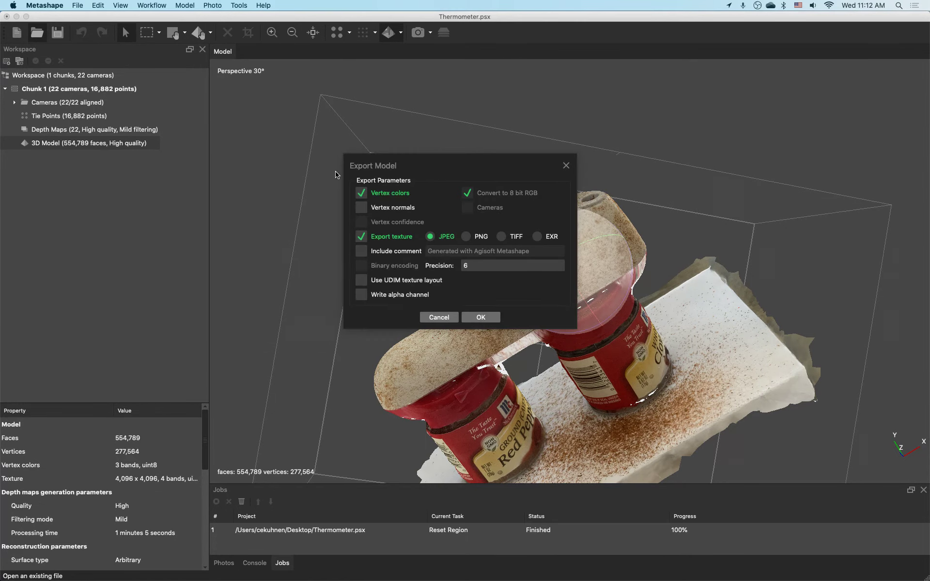
{"action": "left_click", "coordinate": [486, 318]}
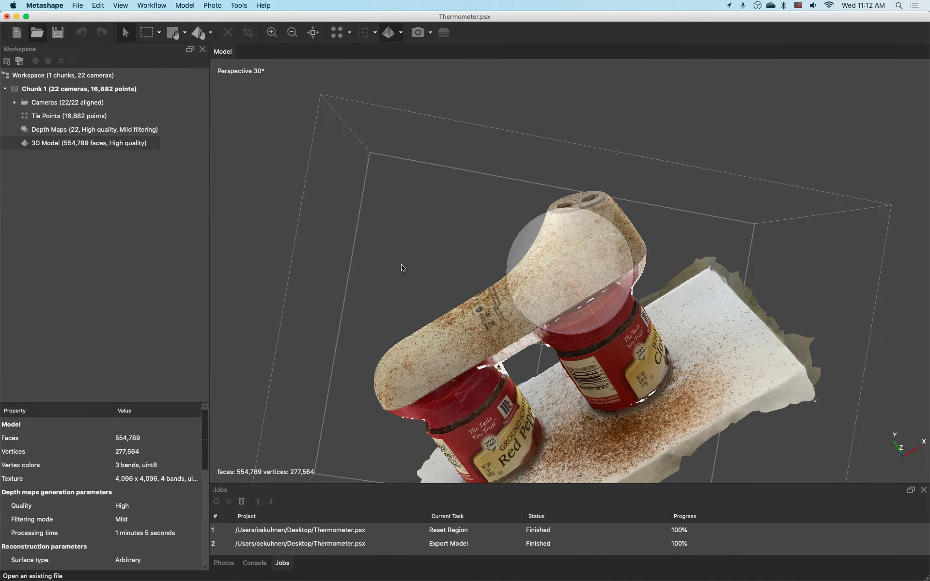
Open the Thermometer.psx project from the More images folder on the Desktop
{"action": "left_click", "coordinate": [77, 6]}
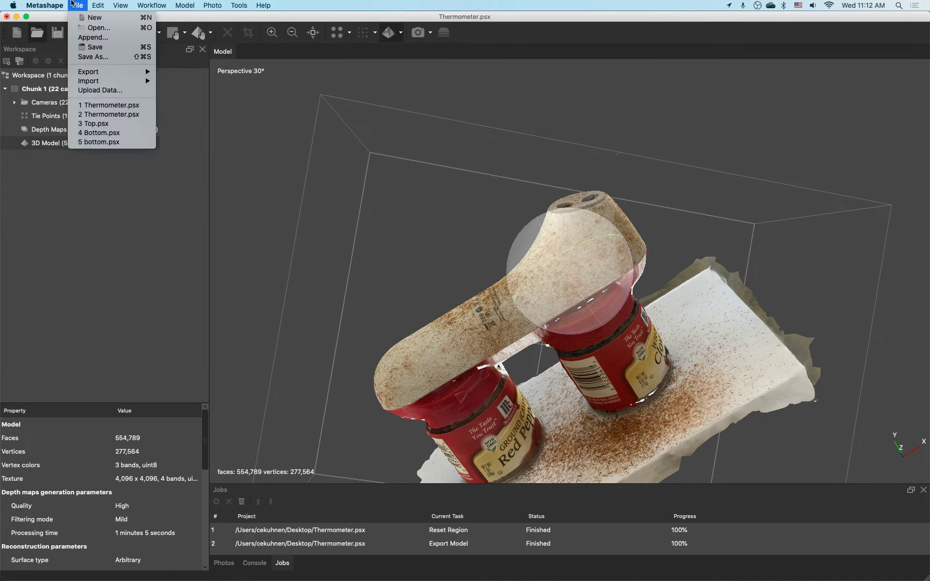
{"action": "left_click", "coordinate": [84, 31]}
{"action": "left_click", "coordinate": [422, 315]}
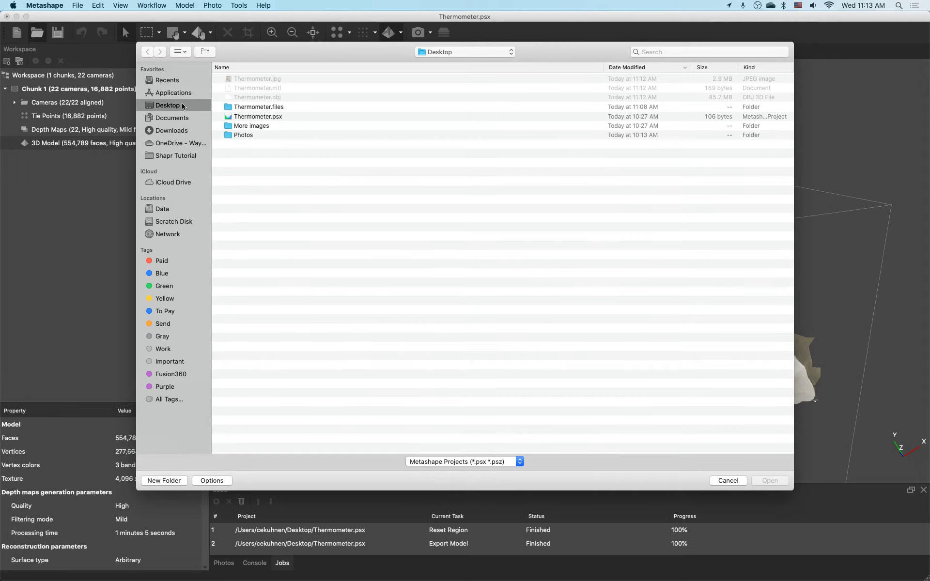
{"action": "double_click", "coordinate": [257, 127]}
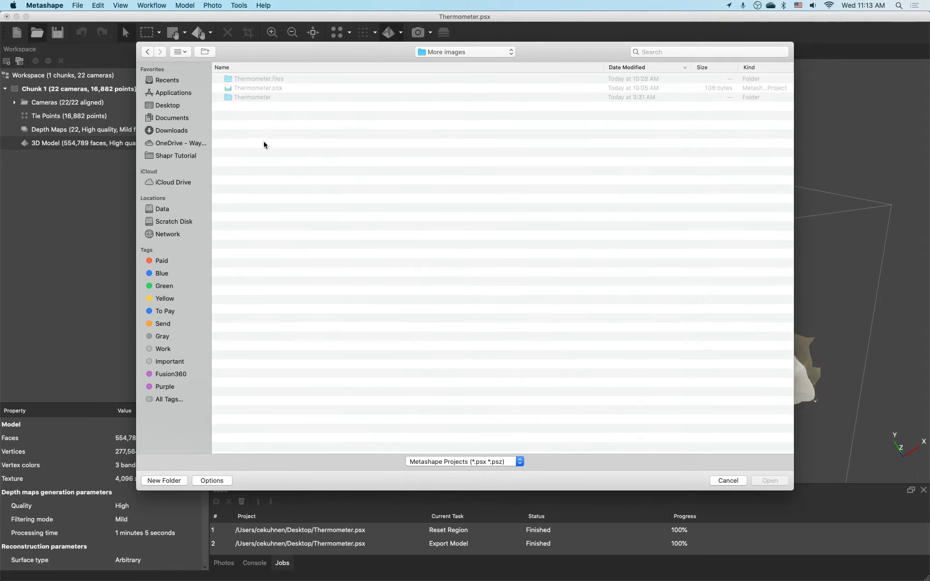
{"action": "left_click", "coordinate": [264, 87]}
{"action": "double_click", "coordinate": [264, 87]}
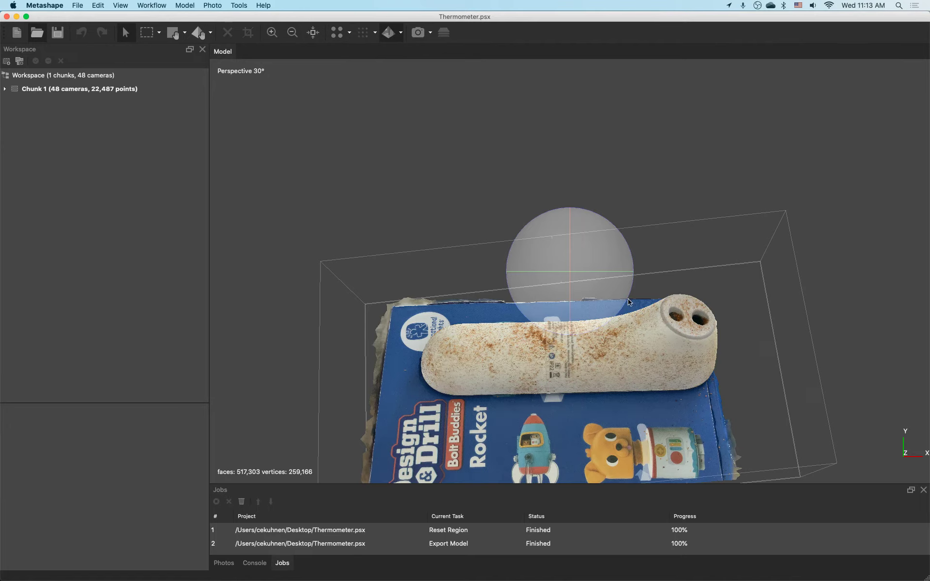
Hide the 3D model, rotate the empty view, and reopen Thermometer.psx from the More images folder
{"action": "left_click", "coordinate": [399, 37]}
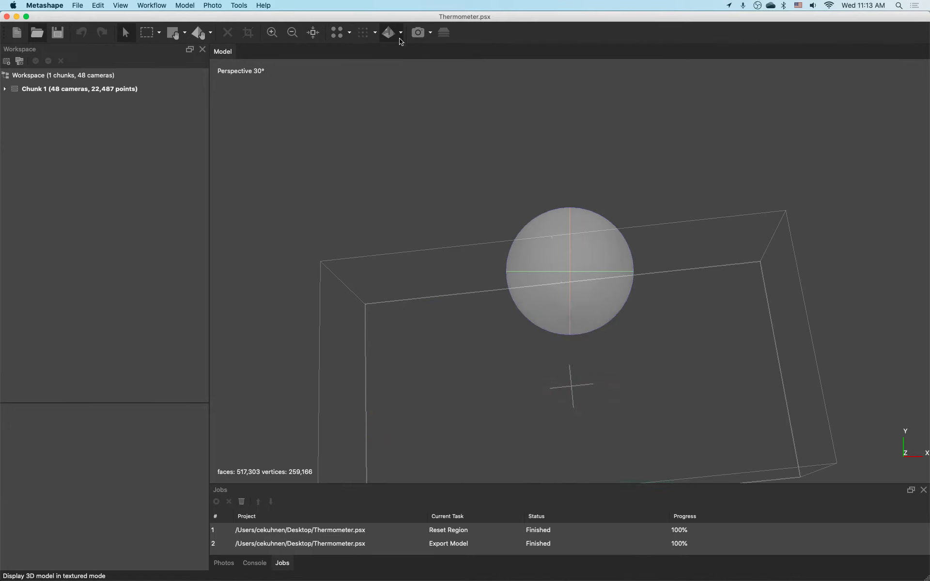
{"action": "left_click_drag", "start_coordinate": [471, 206], "coordinate": [249, 114]}
{"action": "left_click", "coordinate": [78, 6]}
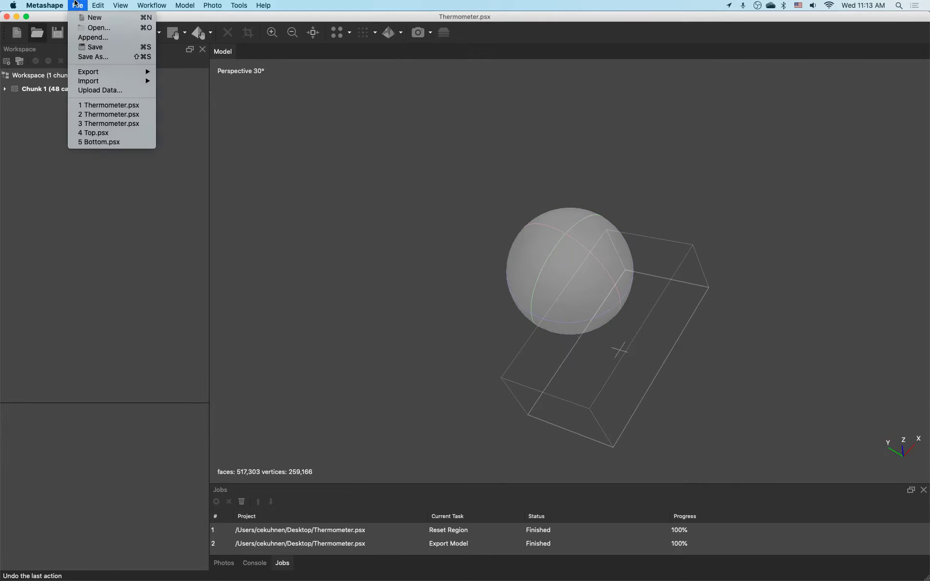
{"action": "left_click", "coordinate": [91, 27]}
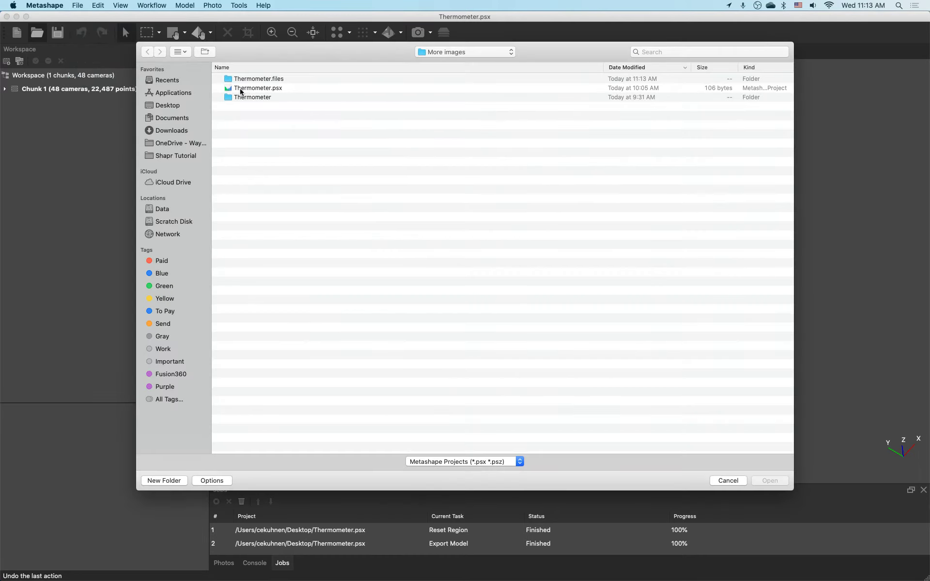
{"action": "left_click", "coordinate": [246, 88]}
{"action": "double_click", "coordinate": [246, 89]}
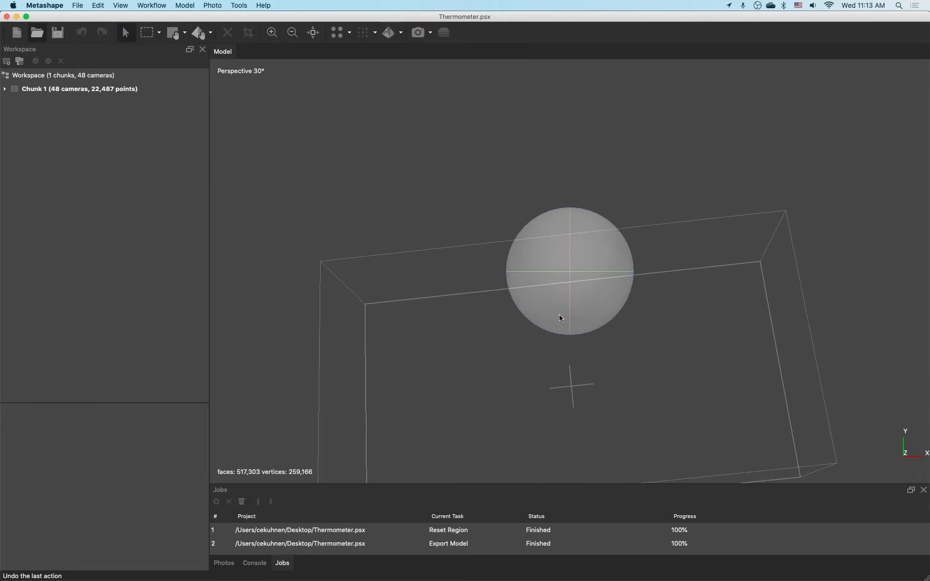
Turn the textured model display back on and view the thermometer lying on the blue box
{"action": "left_click_drag", "start_coordinate": [562, 280], "coordinate": [450, 176]}
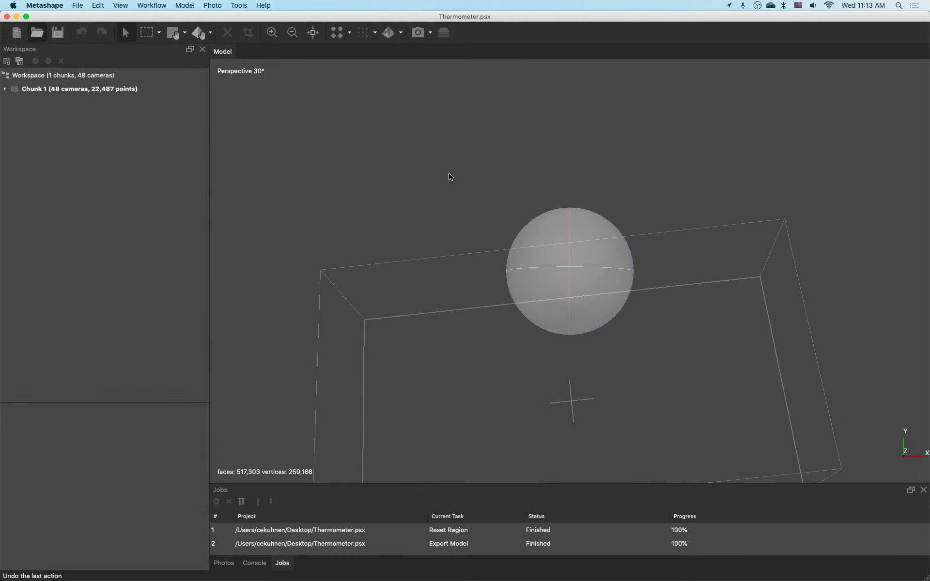
{"action": "left_click", "coordinate": [391, 35]}
{"action": "left_click_drag", "start_coordinate": [572, 277], "coordinate": [464, 17]}
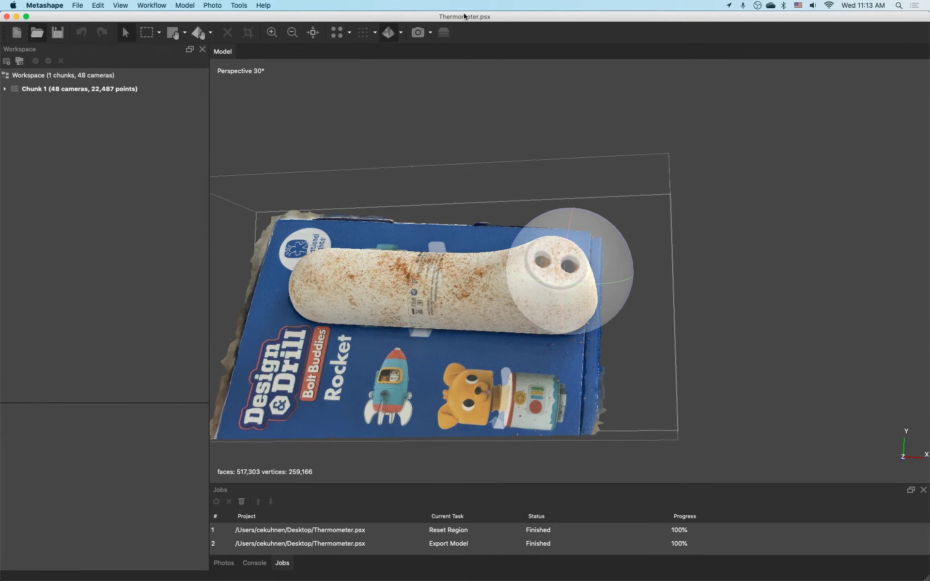
Display the 48-camera model in Model Solid mode and examine the thermometer's surface from both sides
{"action": "left_click", "coordinate": [401, 32]}
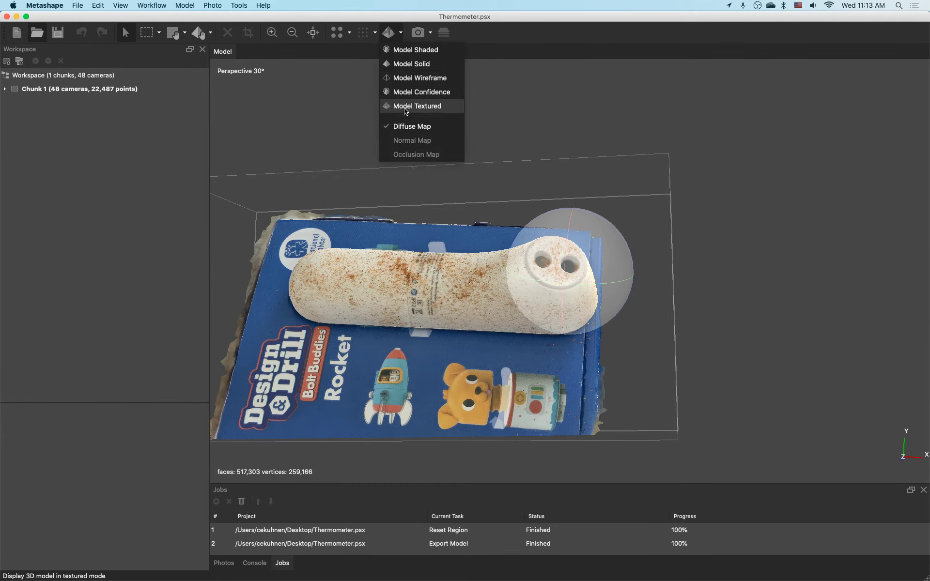
{"action": "left_click", "coordinate": [412, 65]}
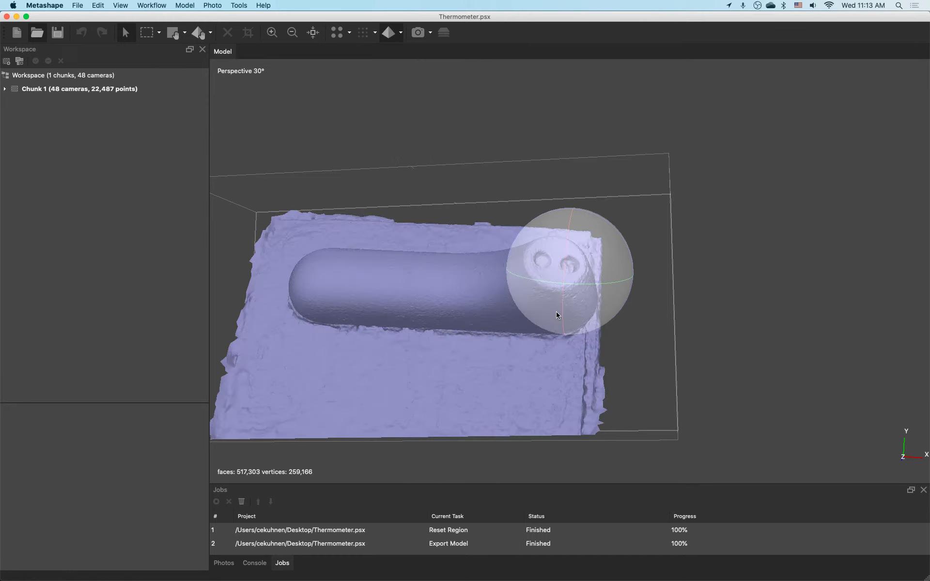
{"action": "left_click_drag", "start_coordinate": [556, 313], "coordinate": [562, 245]}
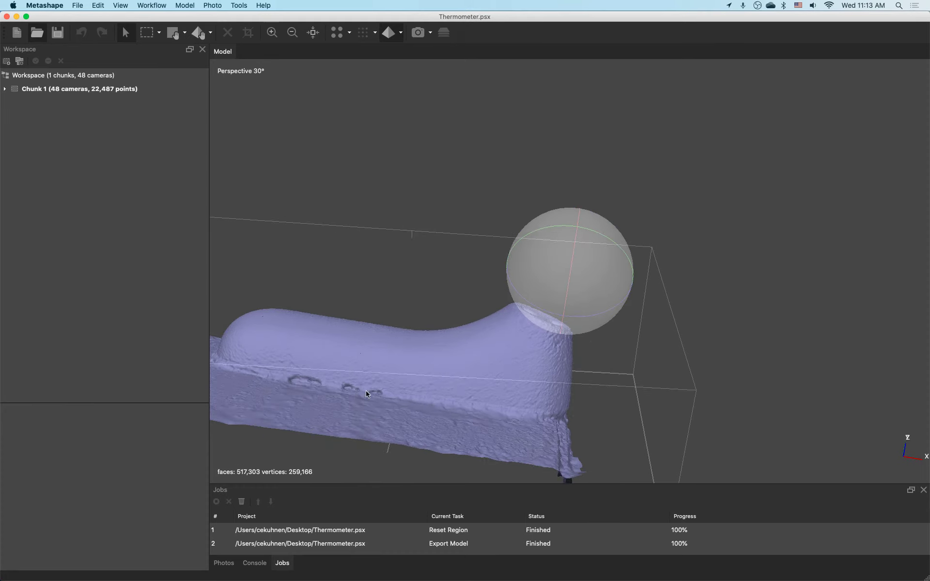
{"action": "left_click_drag", "start_coordinate": [621, 283], "coordinate": [403, 275]}
{"action": "left_click_drag", "start_coordinate": [579, 279], "coordinate": [550, 283]}
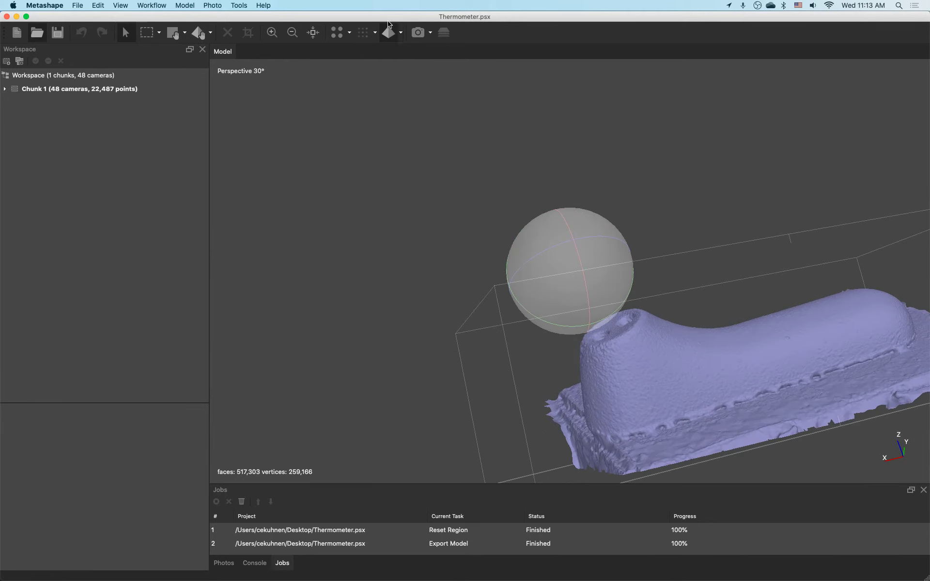
Switch the model to Model Textured mode and inspect the thermometer and its contact edge with the box from several angles
{"action": "left_click", "coordinate": [400, 32]}
{"action": "left_click", "coordinate": [419, 105]}
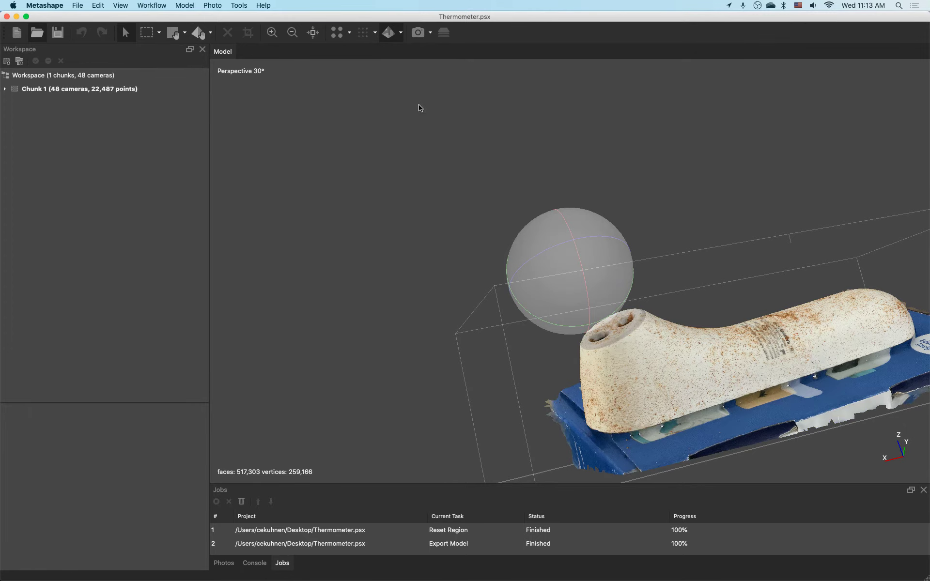
{"action": "left_click_drag", "start_coordinate": [528, 263], "coordinate": [746, 478]}
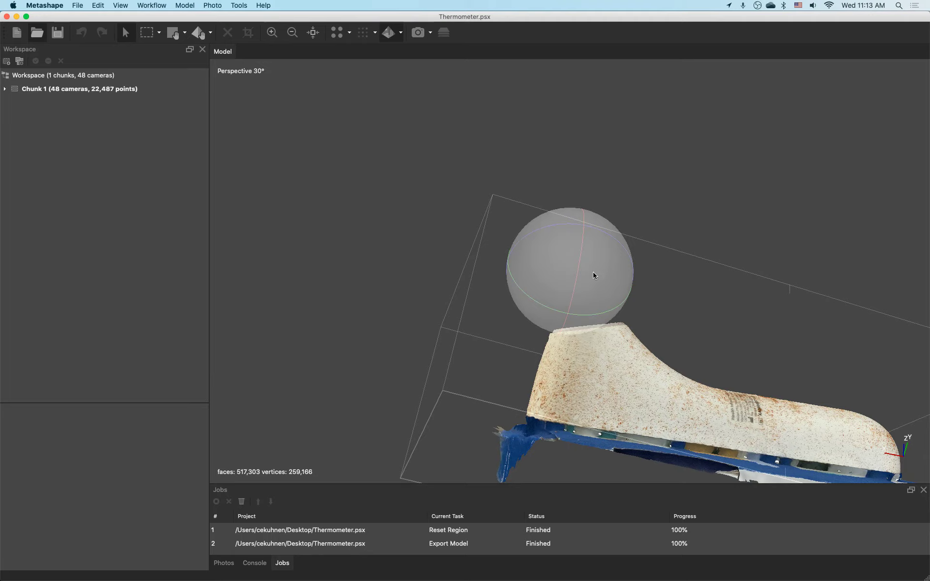
{"action": "left_click_drag", "start_coordinate": [593, 274], "coordinate": [599, 297]}
{"action": "left_click_drag", "start_coordinate": [516, 289], "coordinate": [554, 283]}
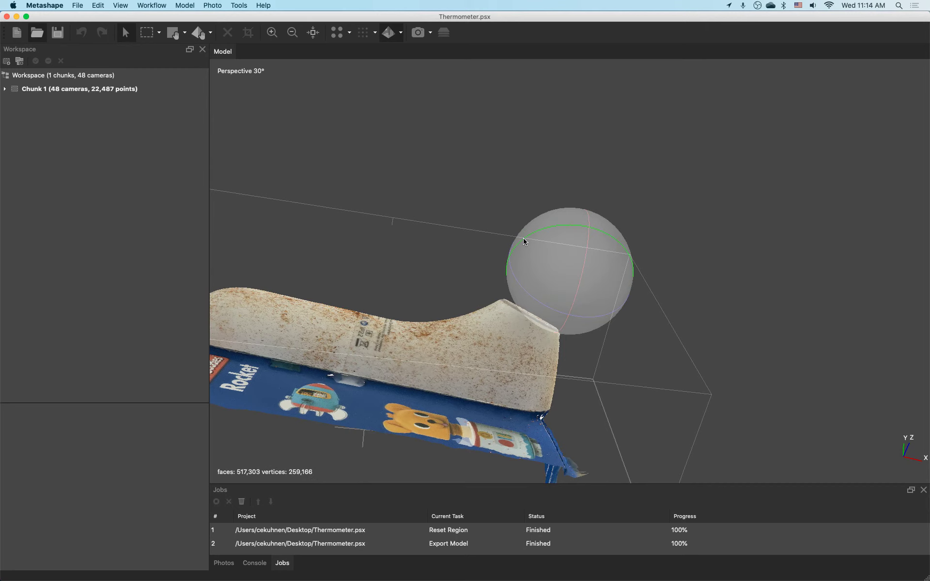
{"action": "left_click_drag", "start_coordinate": [584, 258], "coordinate": [568, 271]}
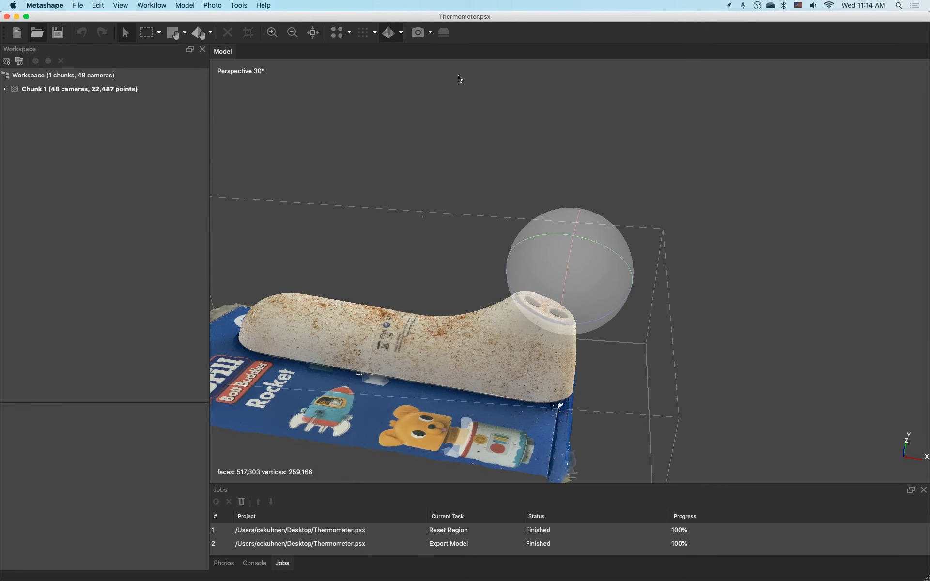
Return the model to Model Solid mode and examine the thermometer head with its two holes up close
{"action": "left_click", "coordinate": [401, 32]}
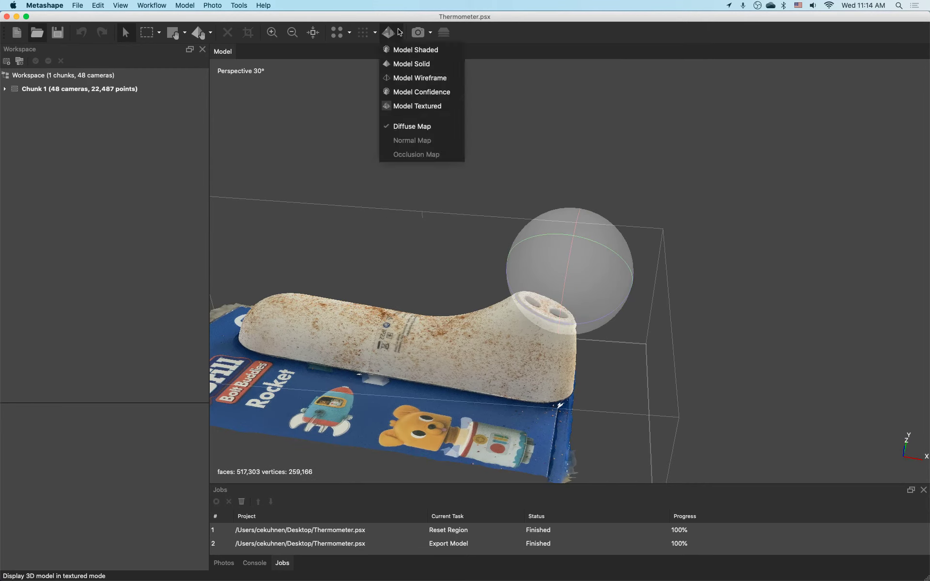
{"action": "left_click", "coordinate": [409, 65]}
{"action": "left_click_drag", "start_coordinate": [553, 267], "coordinate": [590, 370]}
{"action": "left_click_drag", "start_coordinate": [559, 299], "coordinate": [554, 284]}
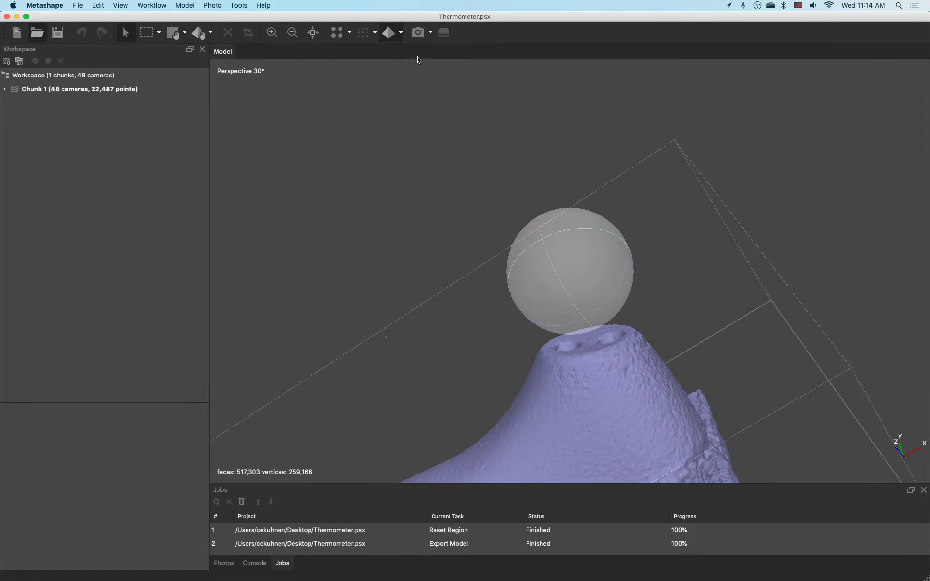
Bring back Model Textured mode and examine the thermometer's head, side and printed label
{"action": "left_click", "coordinate": [400, 33]}
{"action": "left_click", "coordinate": [420, 107]}
{"action": "left_click_drag", "start_coordinate": [600, 297], "coordinate": [506, 260]}
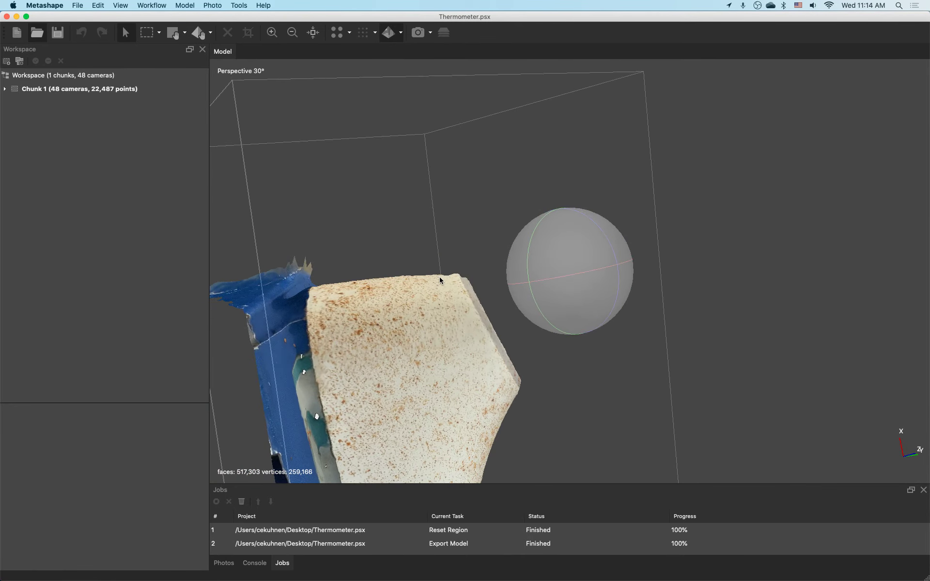
{"action": "left_click_drag", "start_coordinate": [594, 306], "coordinate": [515, 247]}
{"action": "left_click_drag", "start_coordinate": [555, 209], "coordinate": [561, 284]}
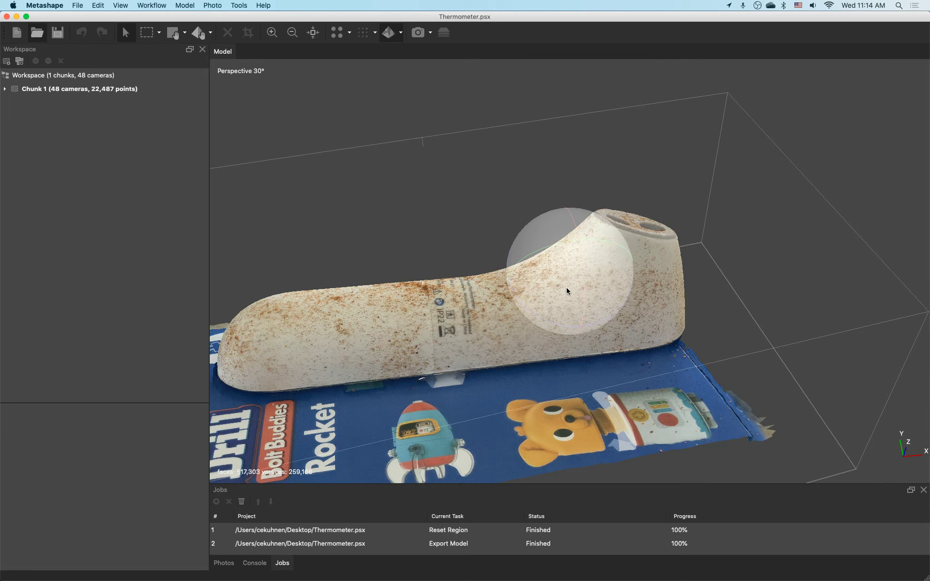
Open the Thermometer.psx project stored on the Desktop
{"action": "left_click", "coordinate": [79, 5]}
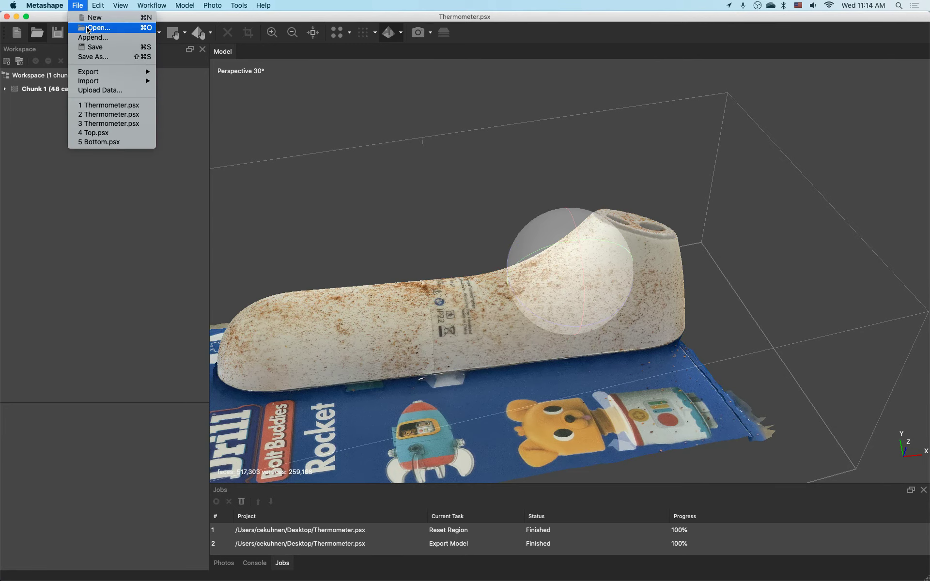
{"action": "left_click", "coordinate": [92, 27]}
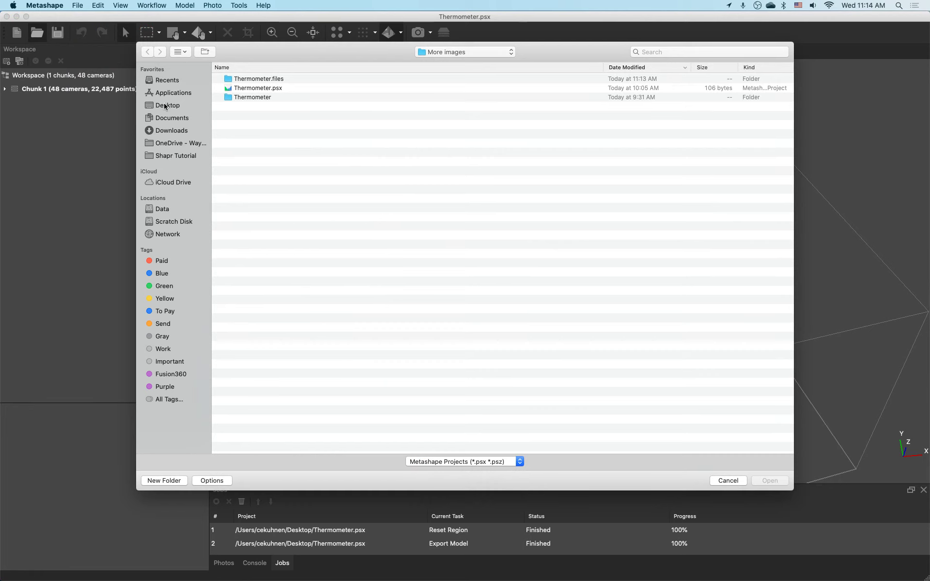
{"action": "left_click", "coordinate": [165, 106]}
{"action": "left_click", "coordinate": [247, 117]}
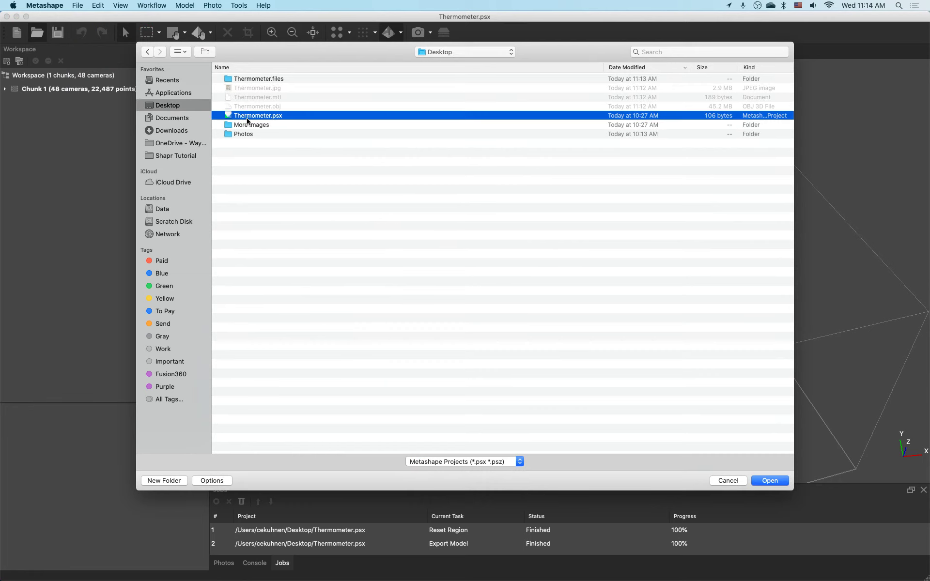
{"action": "left_click", "coordinate": [771, 480]}
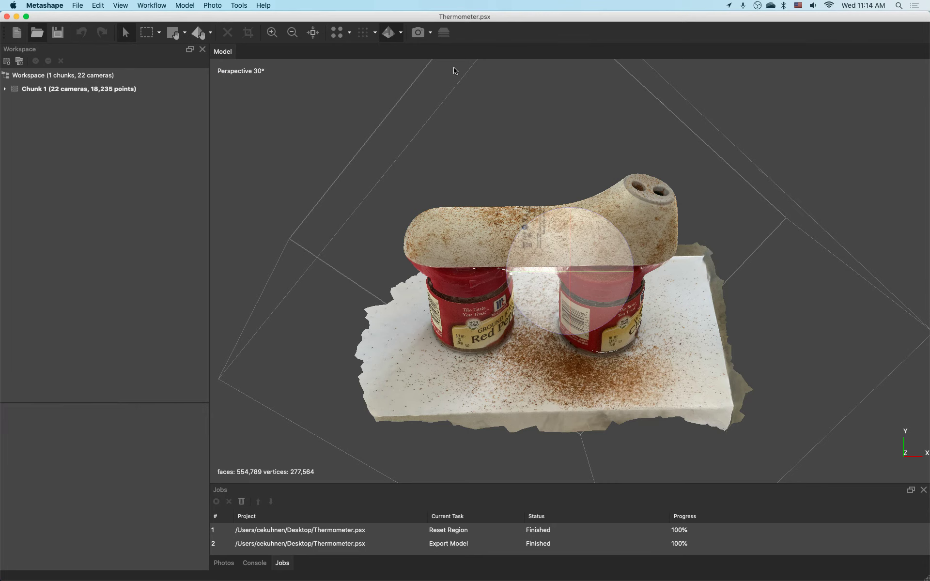
Display the 22-camera model in Model Solid mode and examine the thermometer's underside where it rests on the two jars
{"action": "left_click", "coordinate": [400, 32]}
{"action": "left_click", "coordinate": [415, 65]}
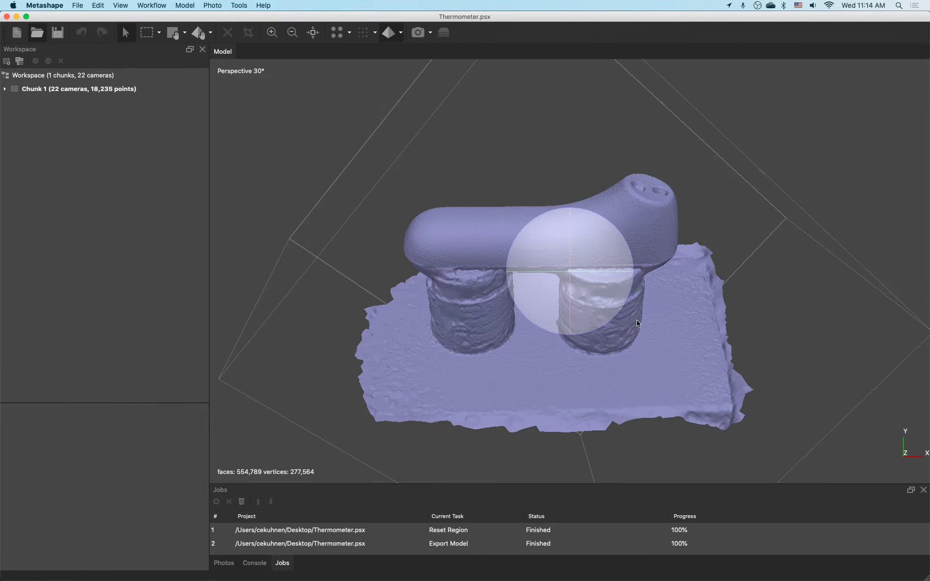
{"action": "left_click_drag", "start_coordinate": [552, 269], "coordinate": [538, 234]}
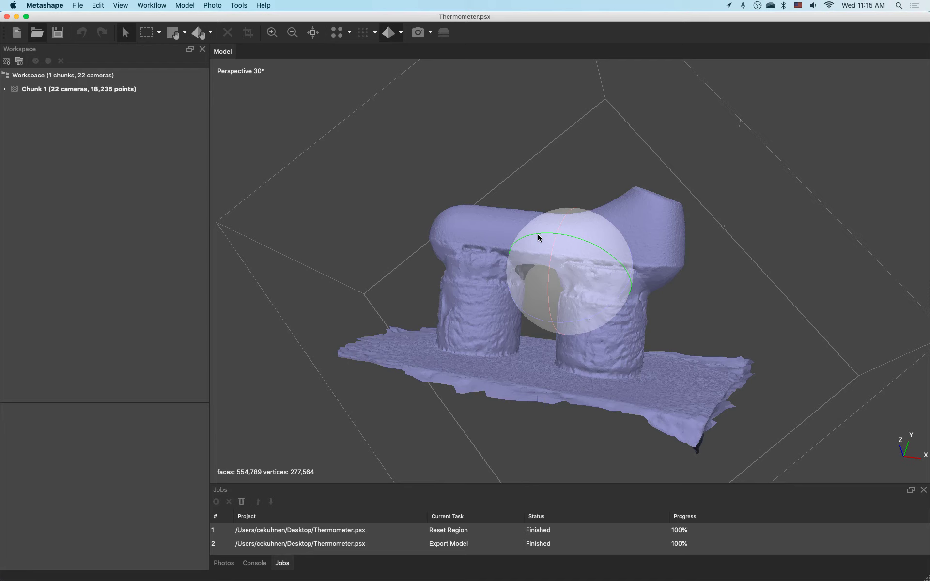
{"action": "left_click_drag", "start_coordinate": [538, 234], "coordinate": [518, 233]}
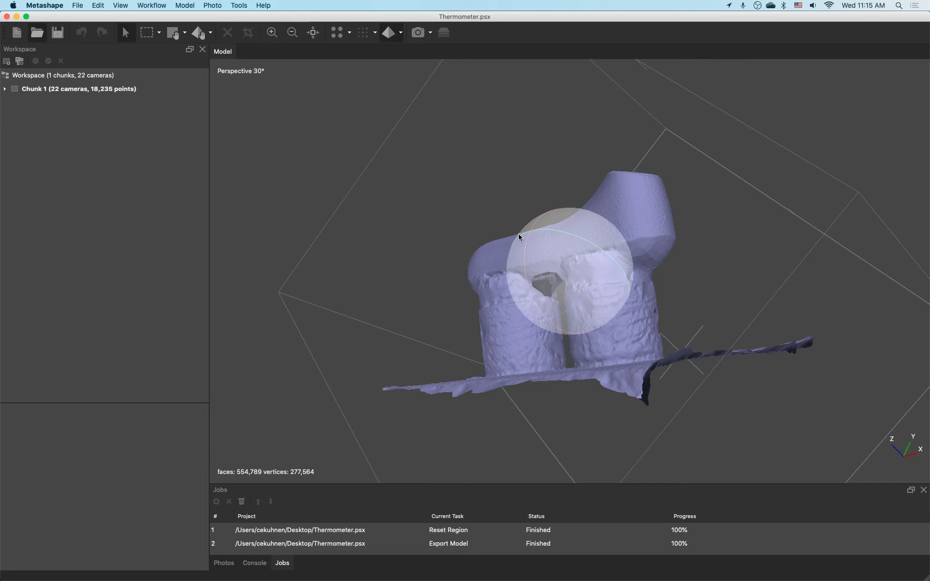